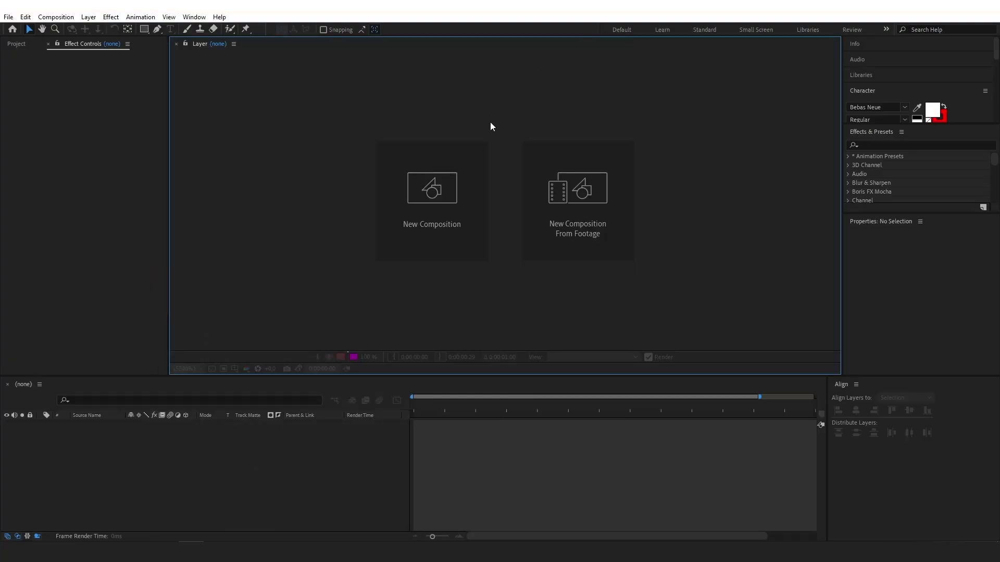
Step: Create a composition named "Internet Anarchist" with a frame rate of 28 frames per second
left_click(422, 209)
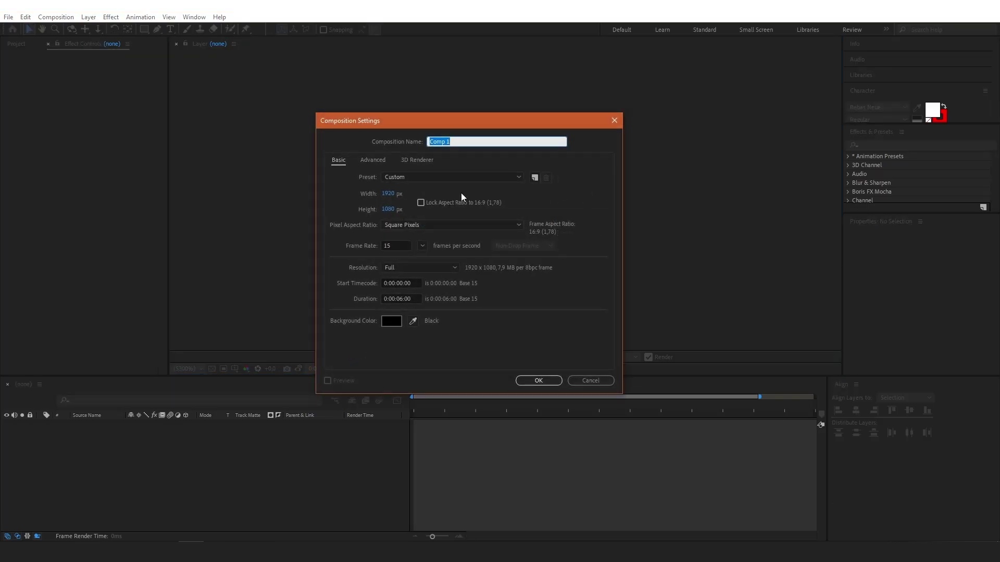
type("Internet Anarchist")
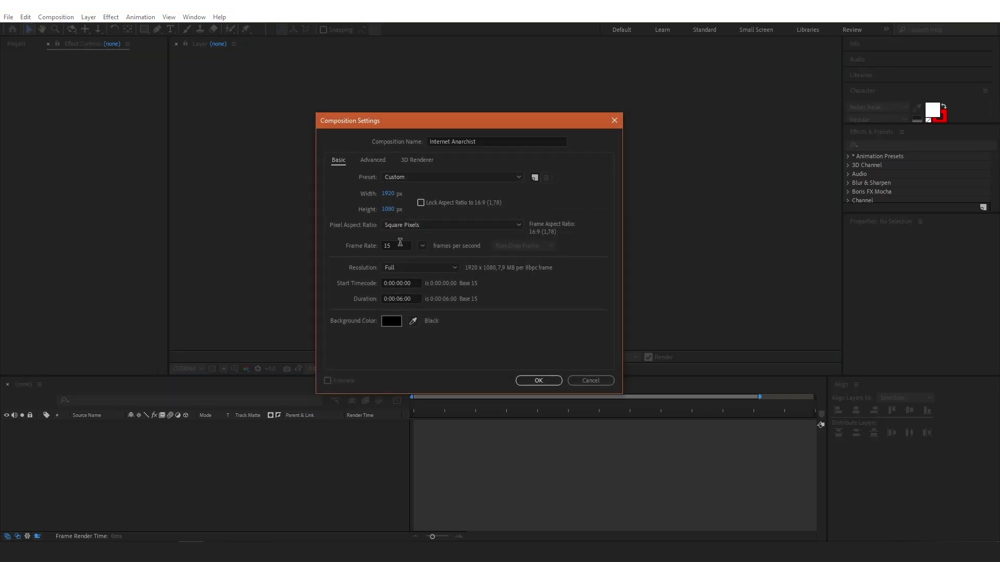
left_click(400, 245)
type("28")
left_click(537, 382)
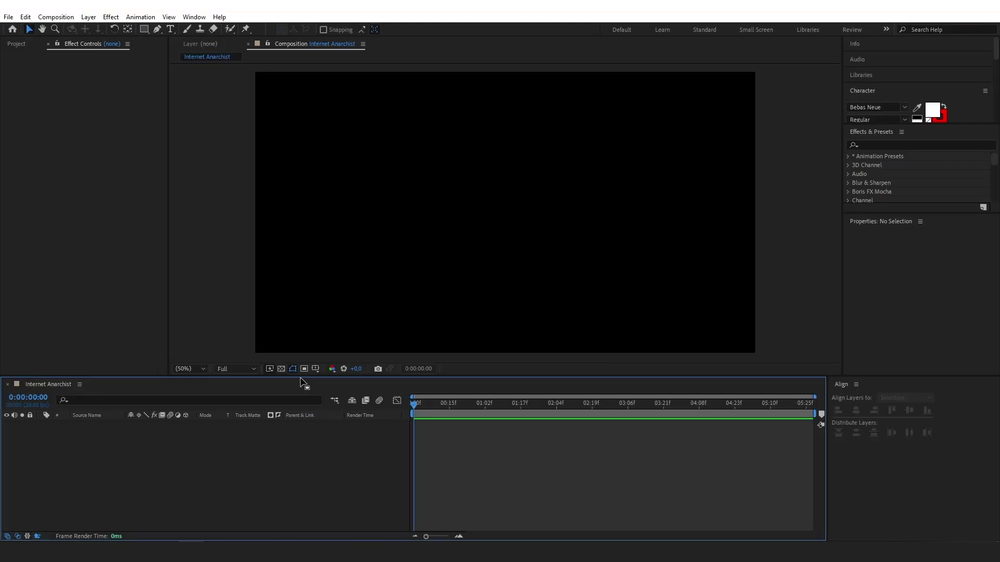
Step: Import the tweet screenshot and the black tile texture image into the project
left_click_drag(295, 376, 296, 386)
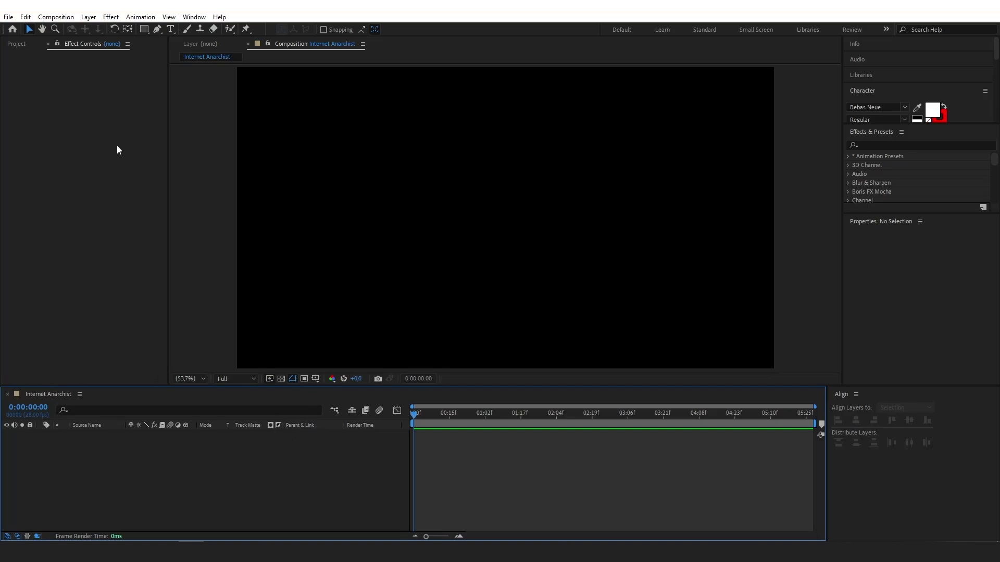
left_click(16, 44)
left_click_drag(219, 529, 42, 146)
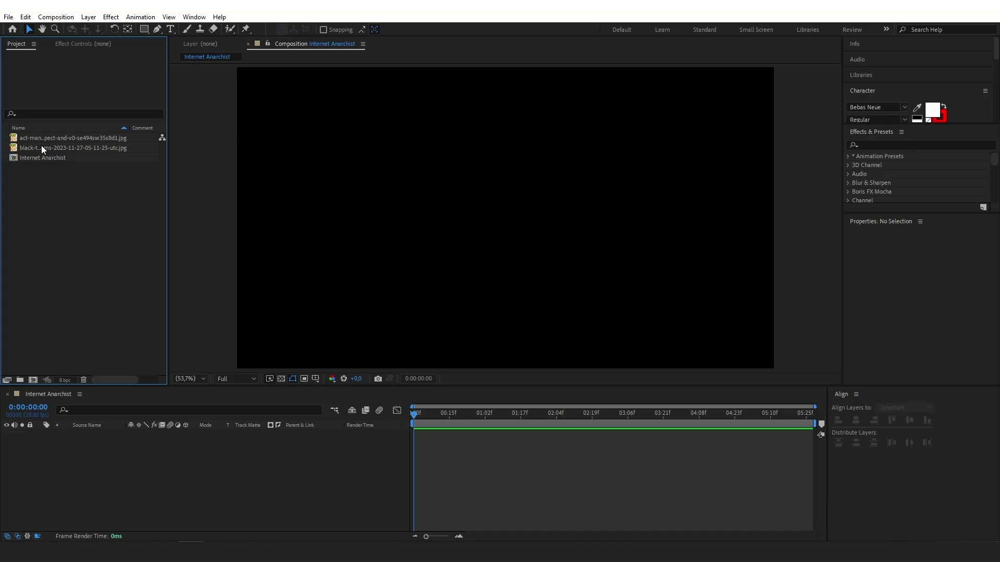
Step: Add the black tile texture to the composition as the background and scale it to 45%
left_click_drag(41, 147, 96, 448)
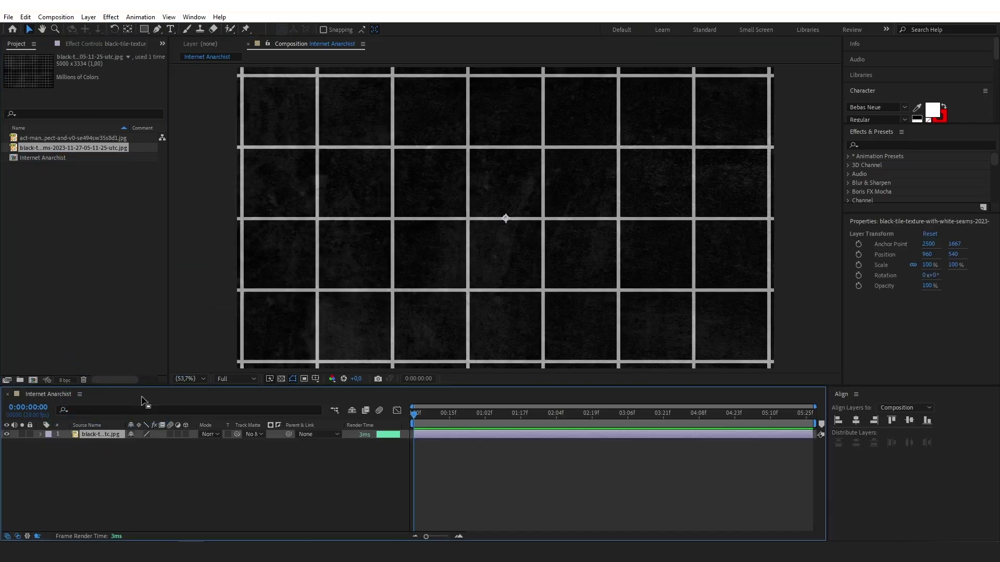
left_click(40, 435)
left_click(48, 444)
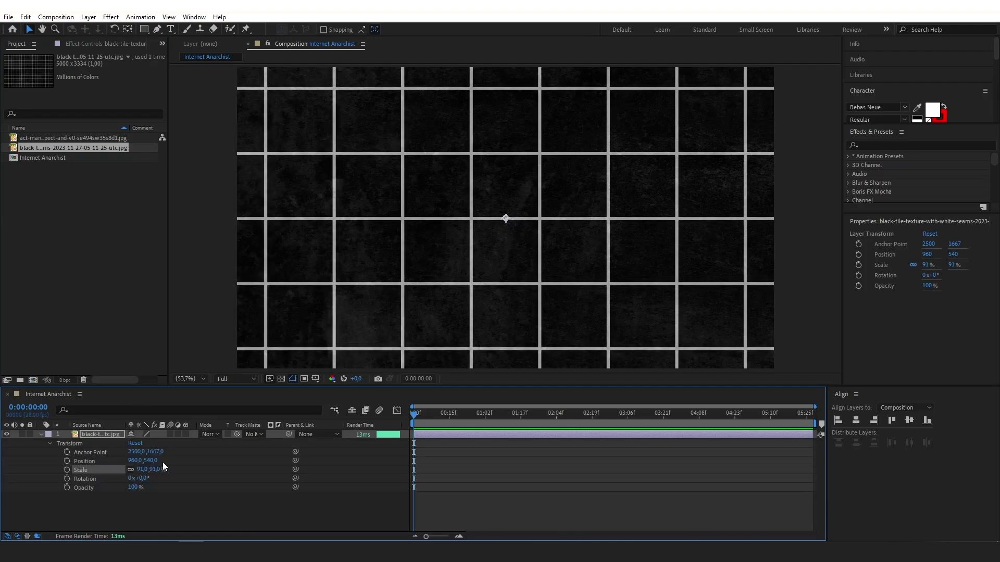
left_click_drag(162, 465, 130, 465)
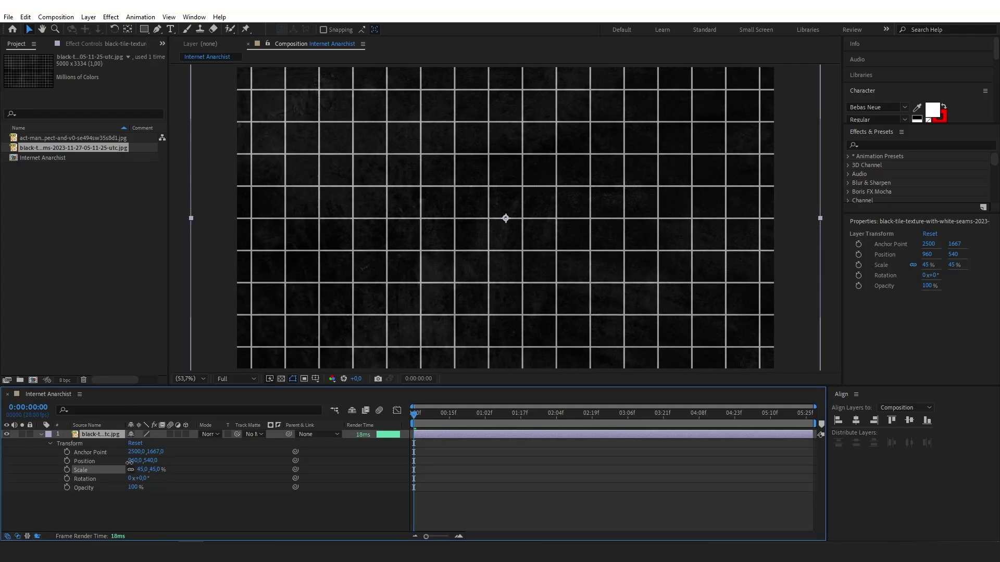
left_click(156, 499)
Step: Place the tweet screenshot above the tile background and scale it to 68%
left_click_drag(41, 139, 86, 433)
left_click(41, 435)
left_click(50, 443)
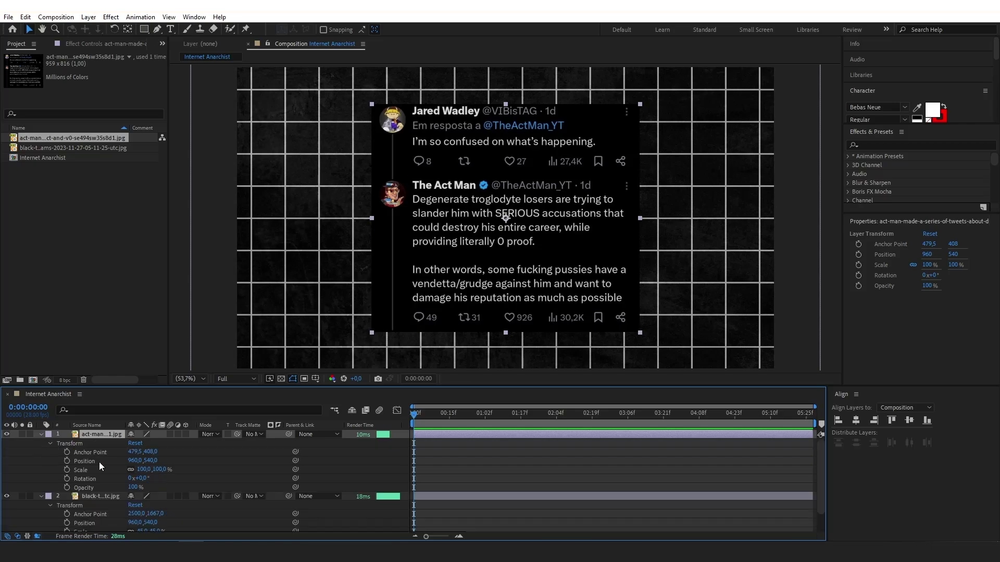
left_click_drag(154, 469, 139, 469)
left_click(600, 374)
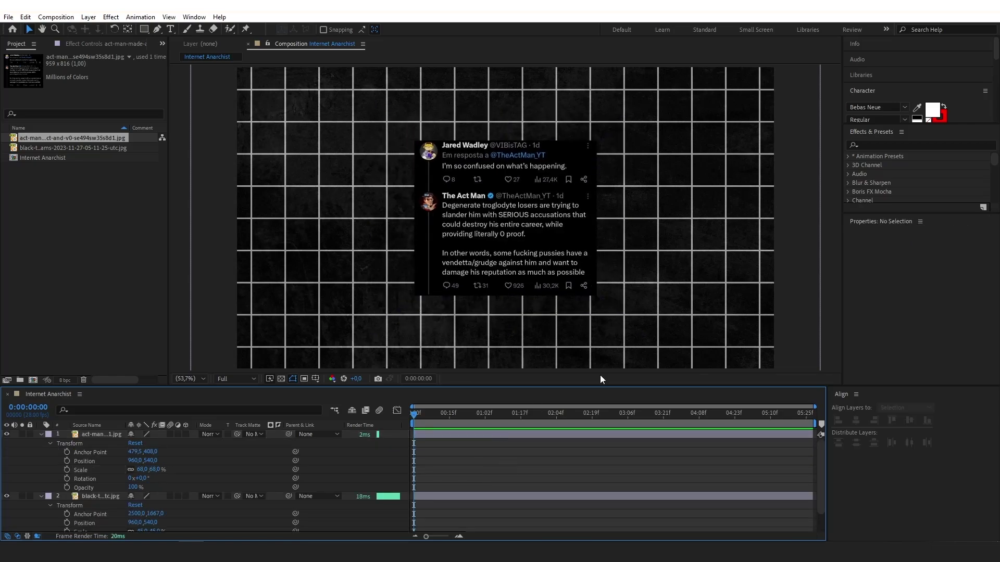
Step: Apply Drop Shadow to the tweet layer with opacity 100%, distance 24 and softness 9
left_click(895, 144)
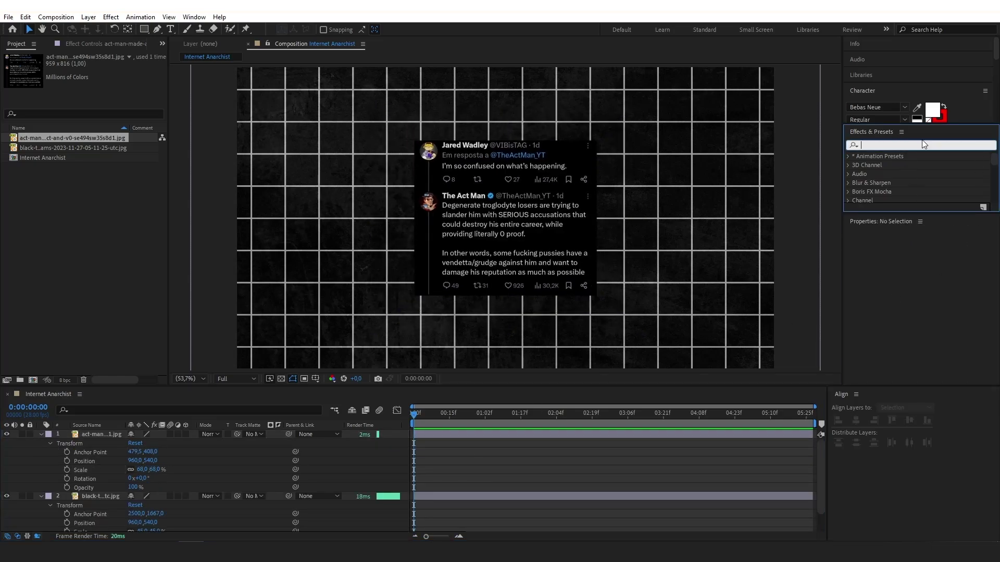
type("drop")
left_click_drag(917, 199, 110, 439)
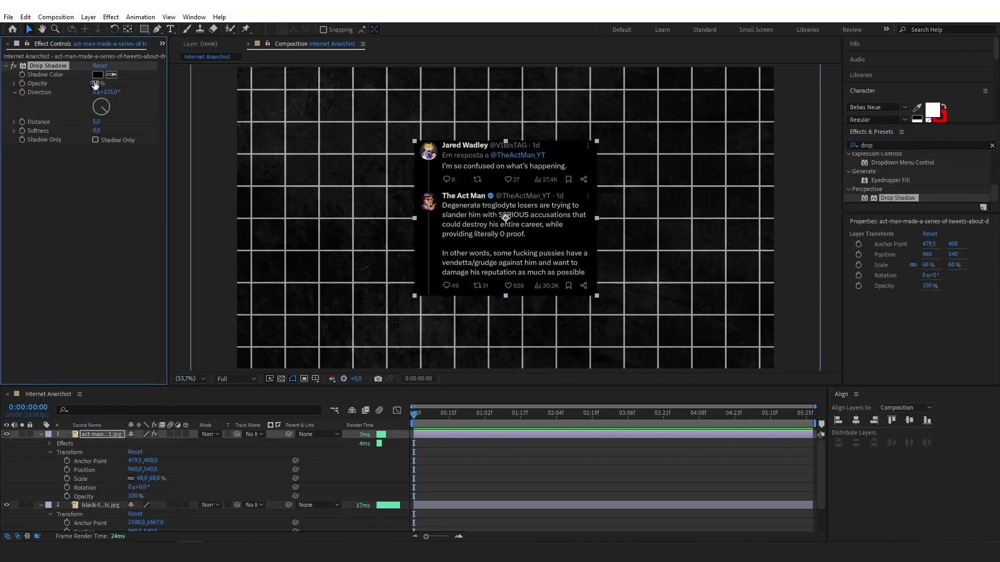
left_click_drag(94, 83, 188, 85)
left_click_drag(99, 124, 113, 121)
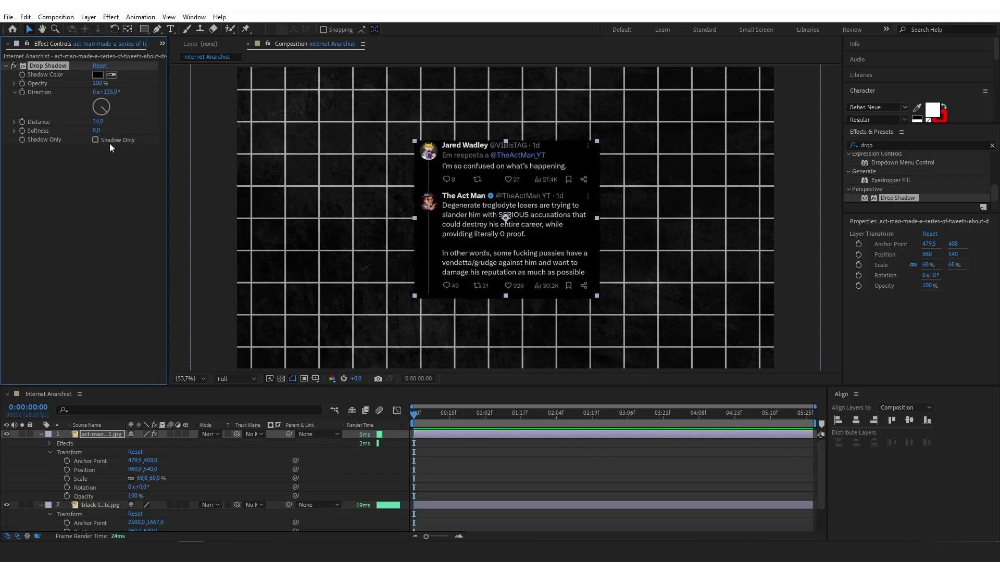
left_click(414, 469)
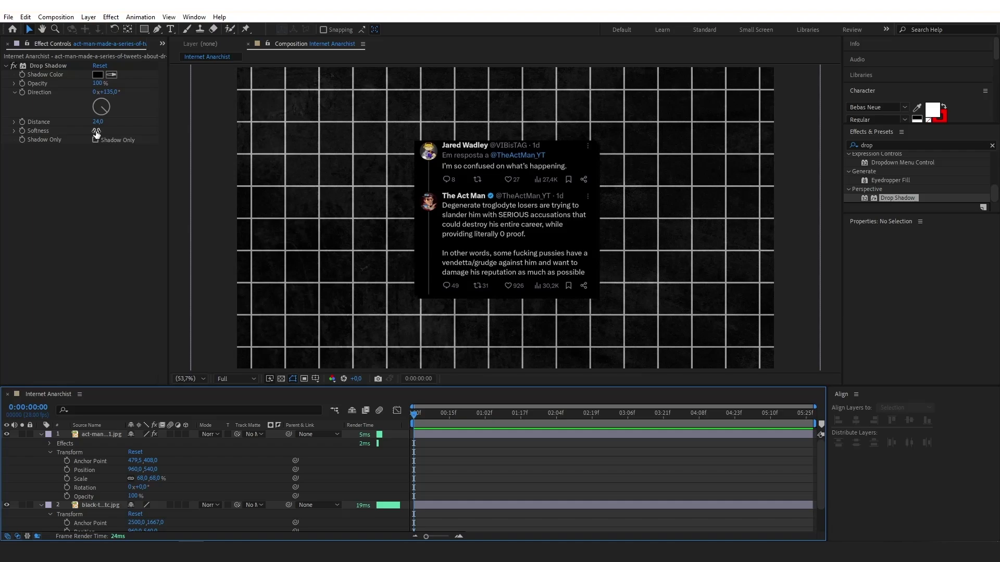
left_click_drag(98, 130, 102, 132)
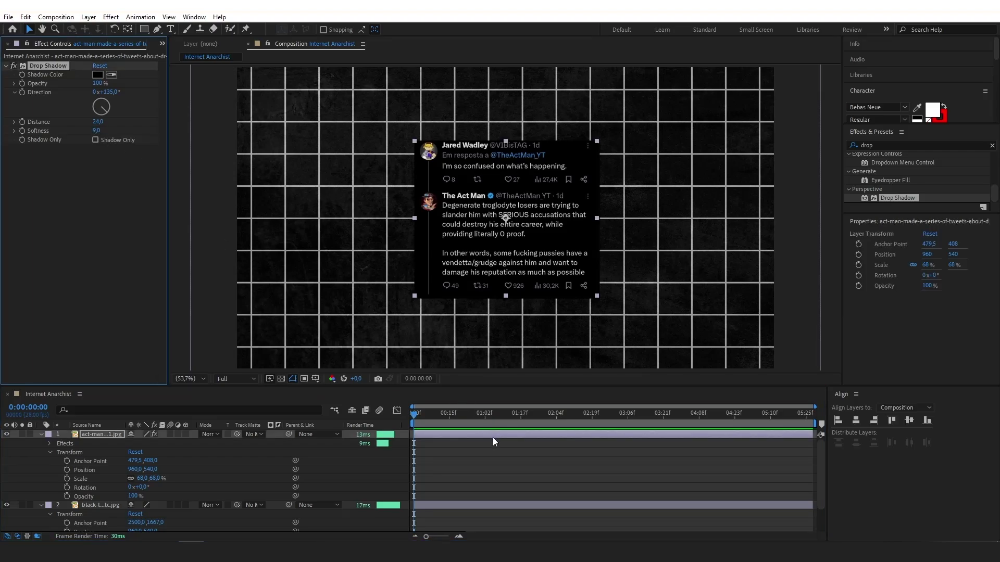
Step: Ready the Pen tool for drawing on the tweet at 100% view, with a bright red stroke 14 px wide
left_click(230, 209)
key("slash")
left_click(156, 30)
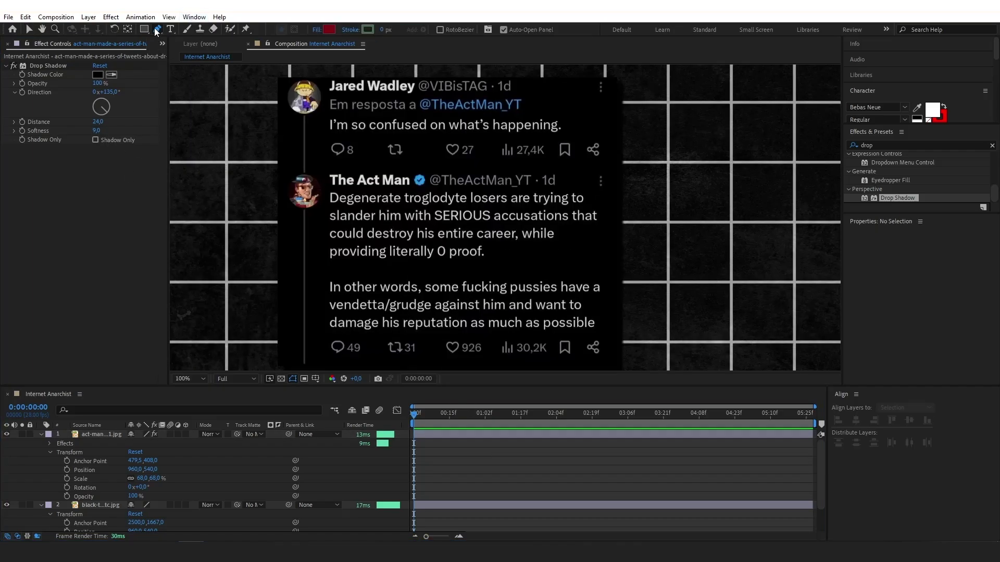
left_click(368, 29)
left_click_drag(573, 398, 567, 364)
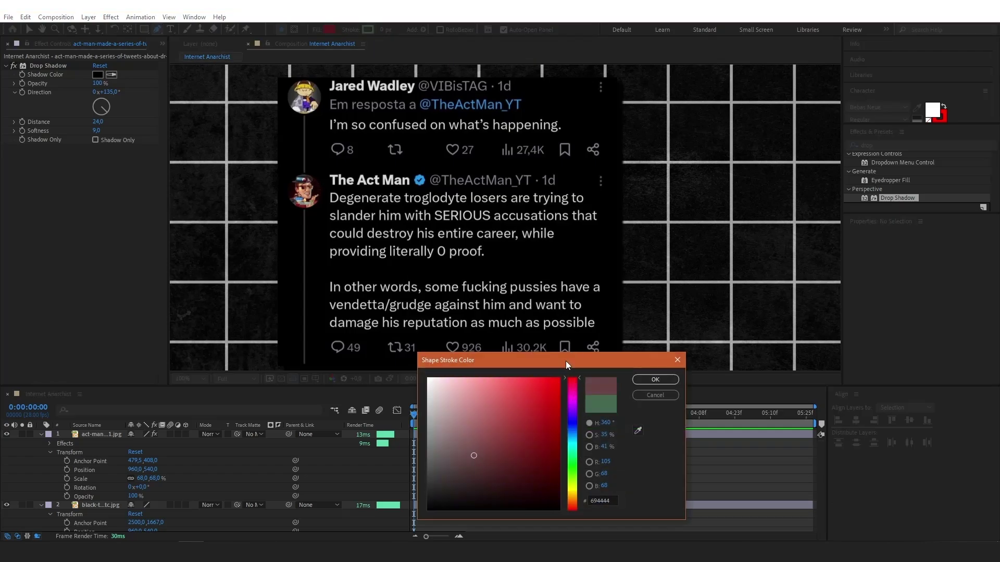
left_click(542, 389)
key("Return")
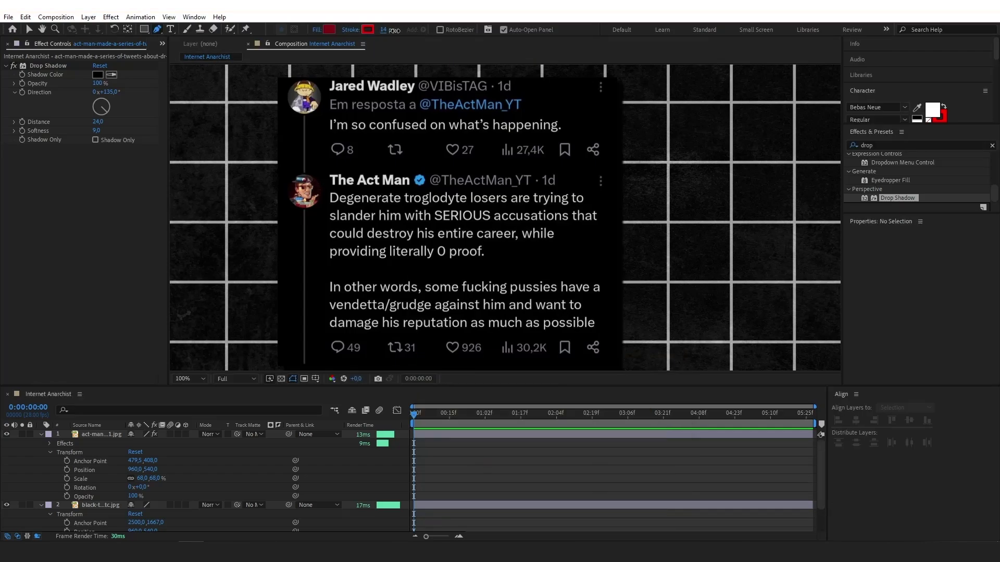
Step: Set the Pen tool's solid fill to 0% opacity
left_click(317, 30)
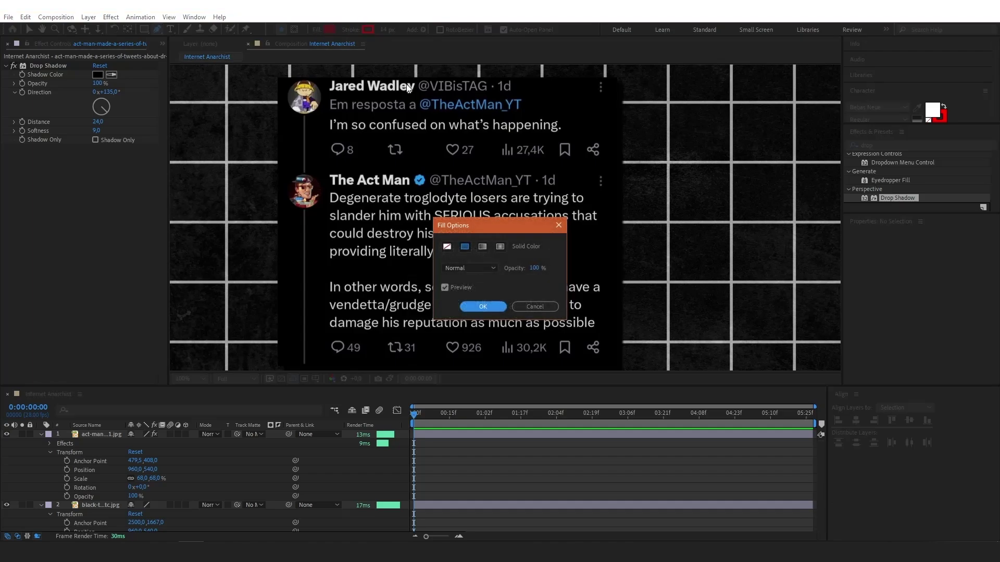
left_click(535, 268)
type("0")
left_click(484, 306)
Step: Draw a straight line across the first text line of the second tweet and set its stroke width to 31 px
left_click(330, 198)
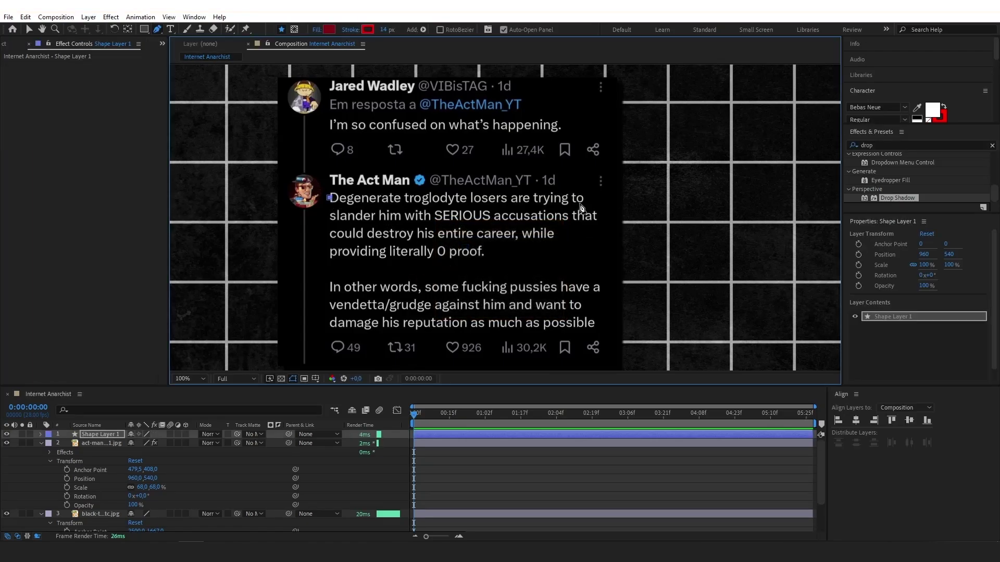
left_click(592, 198)
key("v")
left_click(209, 437)
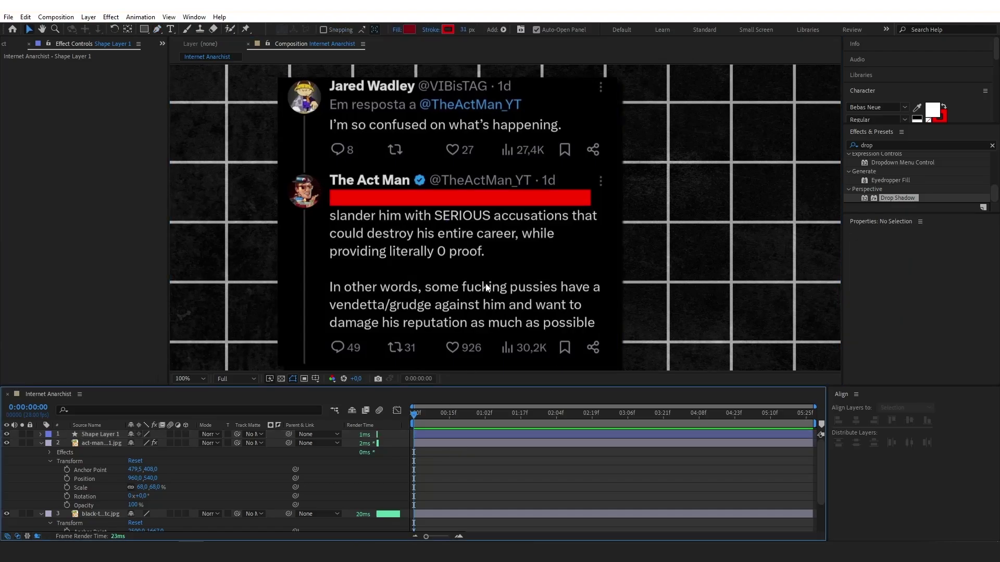
Step: Try the Classic Color Dodge, Linear Light and Classic Color Burn blending modes on the red line layer
left_click(209, 437)
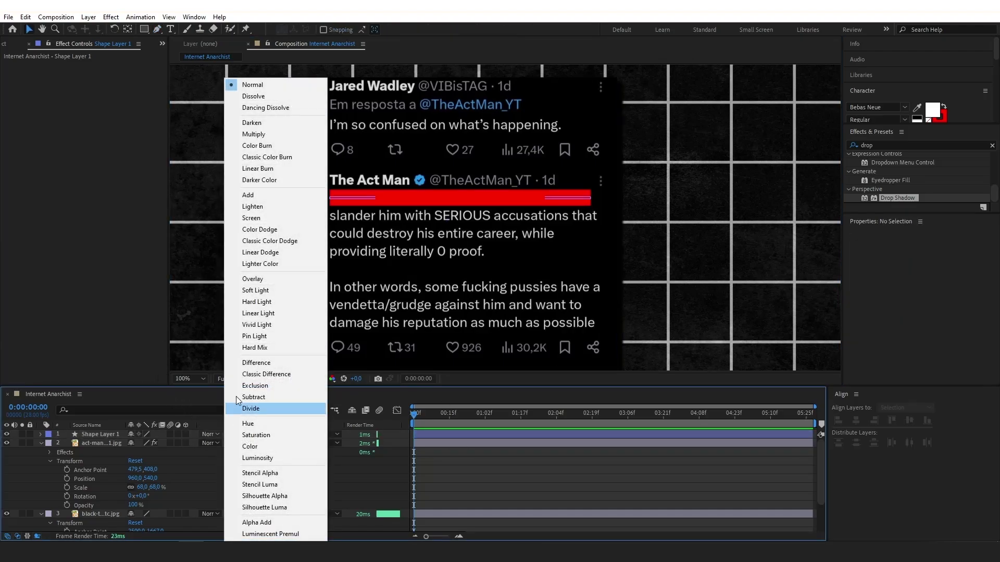
left_click(288, 240)
left_click(211, 434)
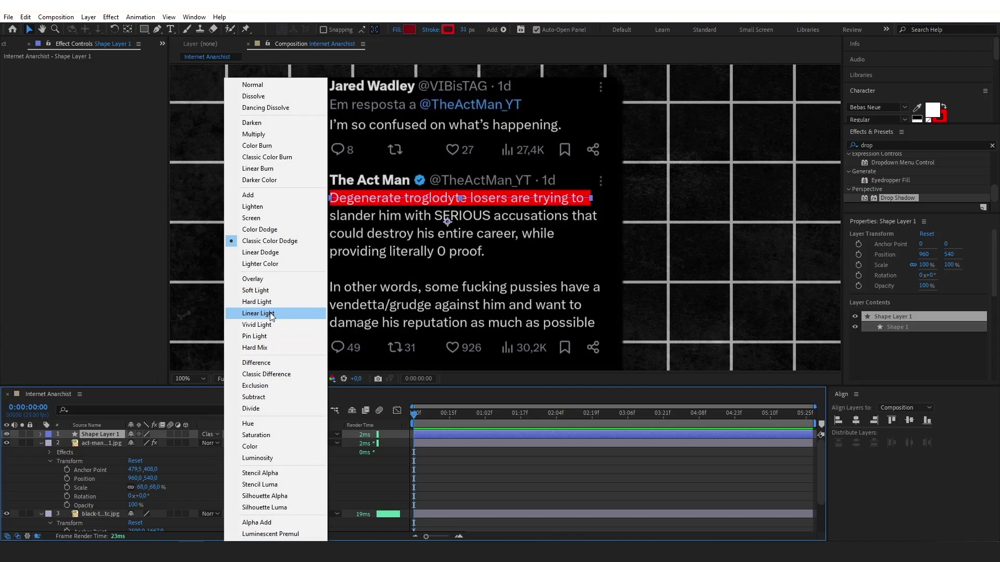
left_click(258, 313)
left_click(209, 434)
left_click(267, 157)
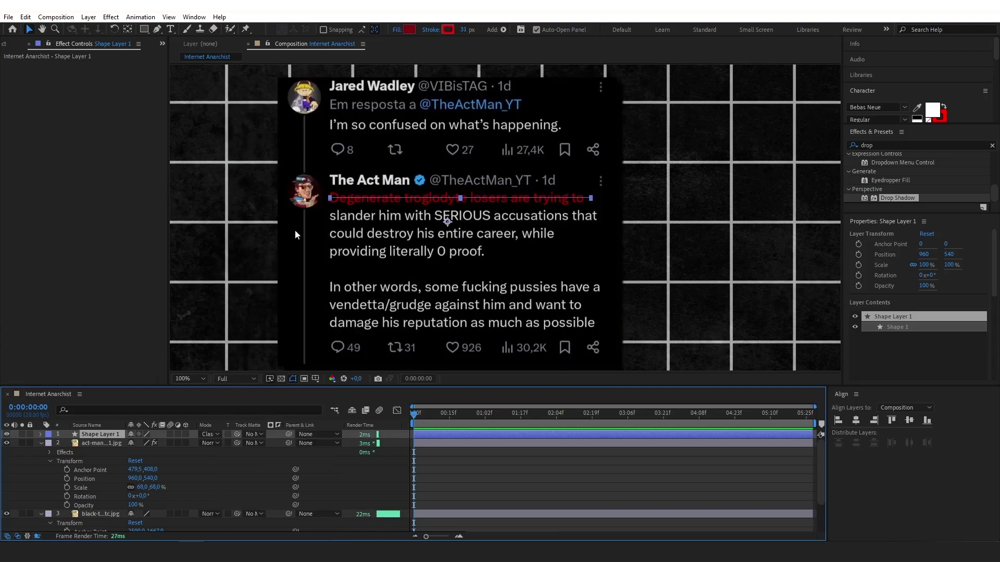
Step: Set the red line layer's blending mode to Linear Dodge so it highlights the text
left_click(209, 434)
left_click(261, 252)
left_click(193, 180)
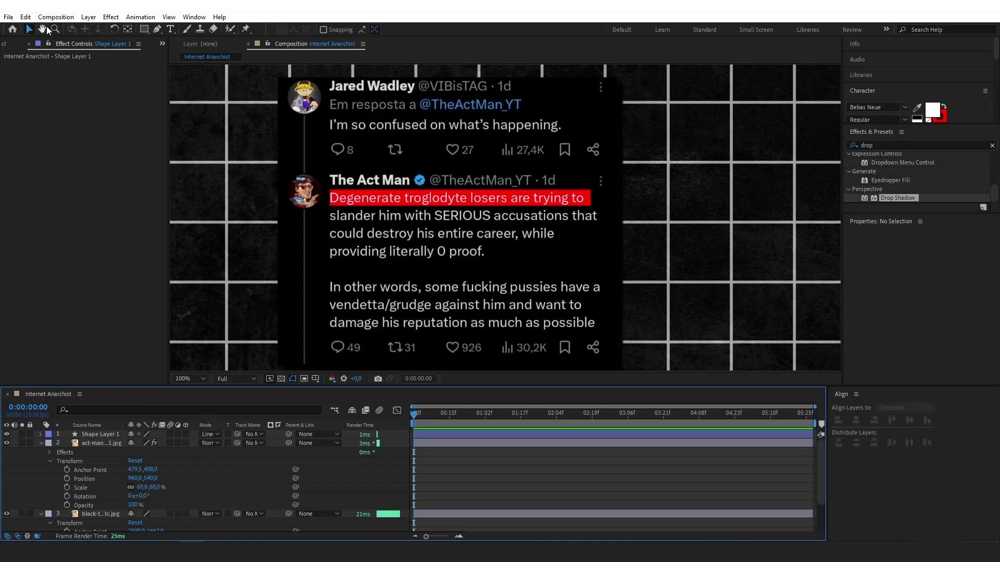
Step: Add Trim Paths to the highlight shape layer and keyframe its End at 0% on the first frame
left_click(40, 435)
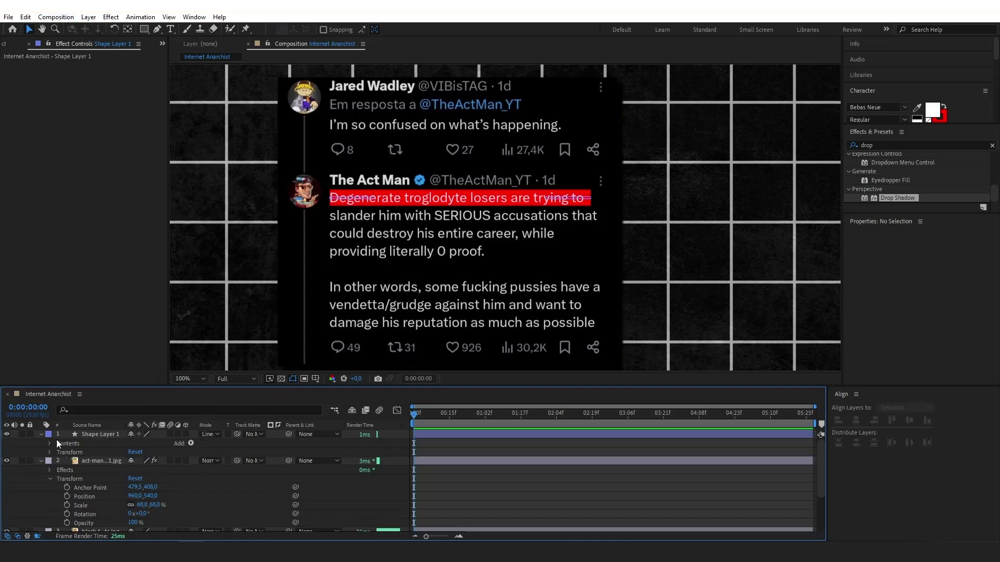
left_click(190, 444)
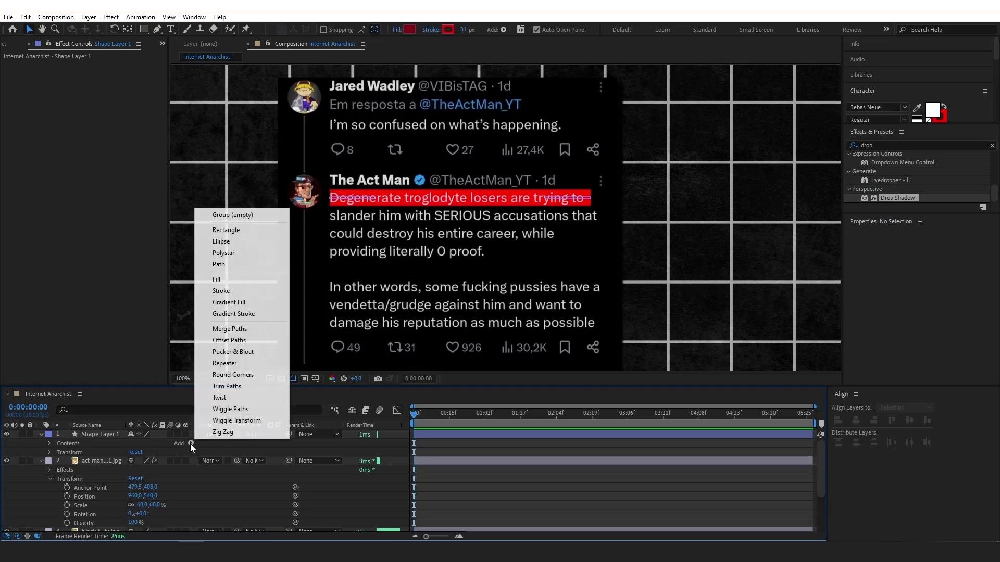
left_click(224, 388)
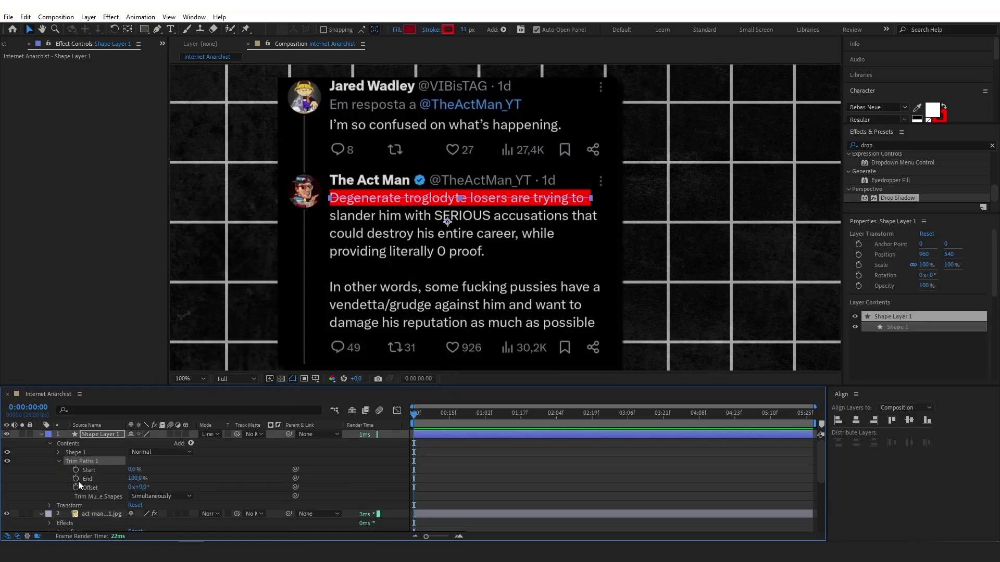
left_click(75, 479)
left_click_drag(133, 483, 78, 484)
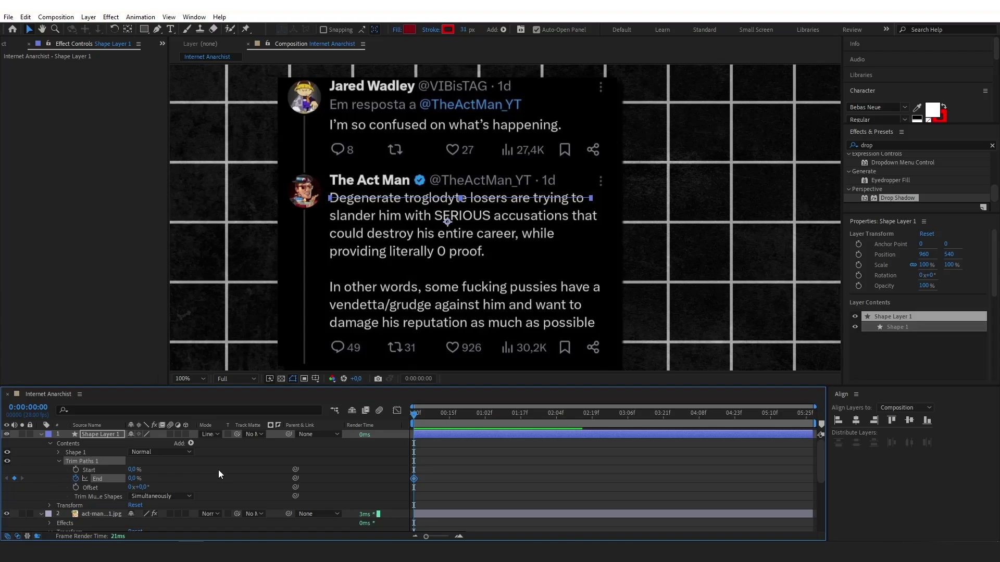
Step: Add a Trim Paths End keyframe of 100% at 0:00:01:17
left_click(462, 461)
mouse_move(464, 414)
left_mouse_down()
mouse_move(516, 421)
mouse_move(500, 415)
mouse_move(520, 412)
left_mouse_up()
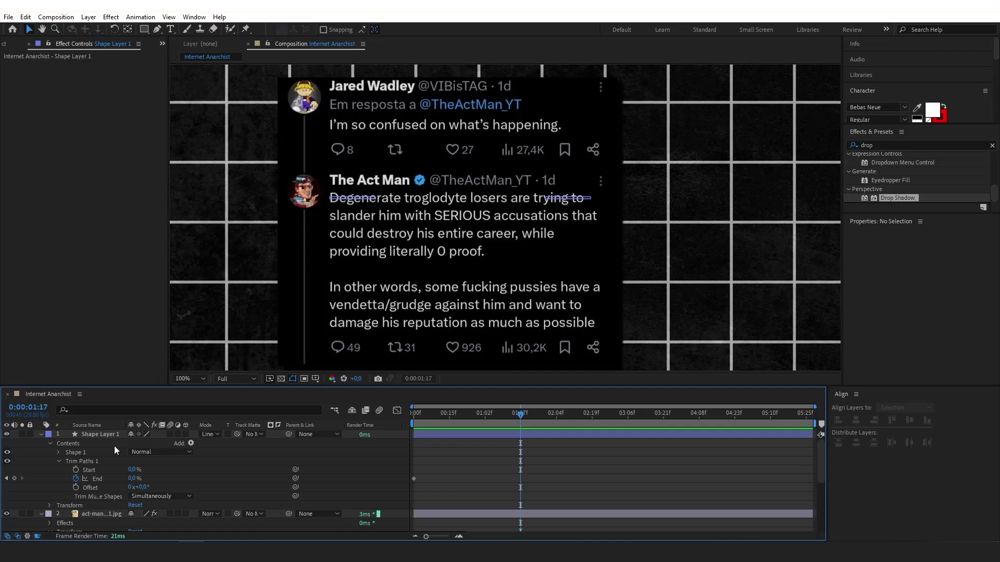
left_click(14, 478)
left_click_drag(134, 478, 188, 476)
Step: Apply Easy Ease to both End keyframes, end the work area at 0:00:01:17 and return to the first frame
left_click_drag(598, 446, 385, 493)
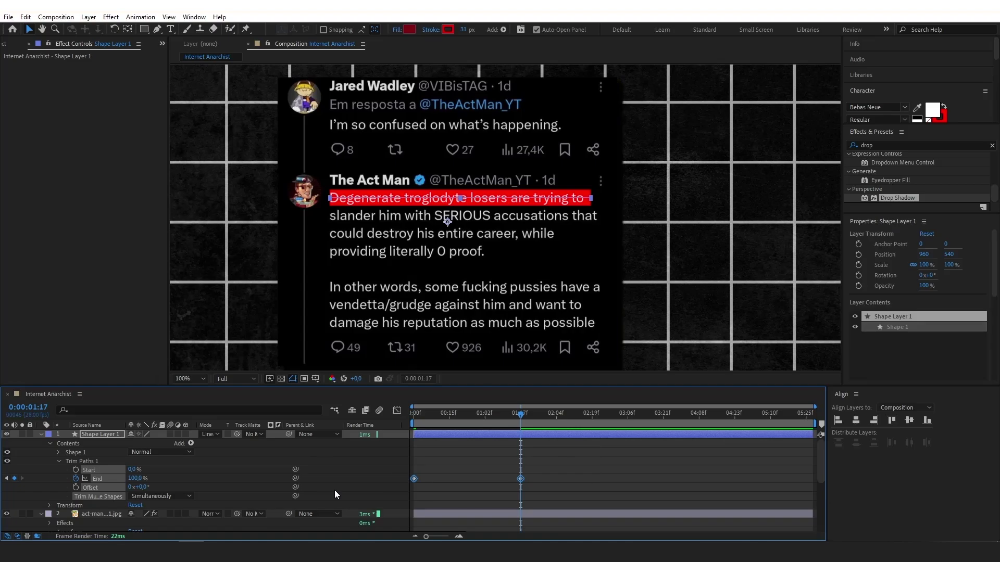
key("F9")
key("n")
key("Home")
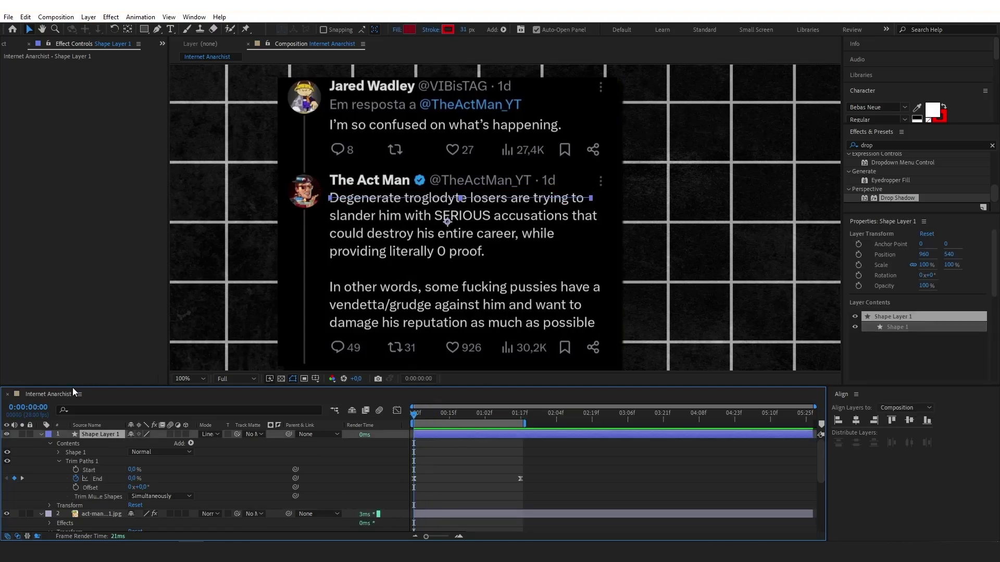
Step: Duplicate the animated highlight shape layer three times
key("ctrl+d")
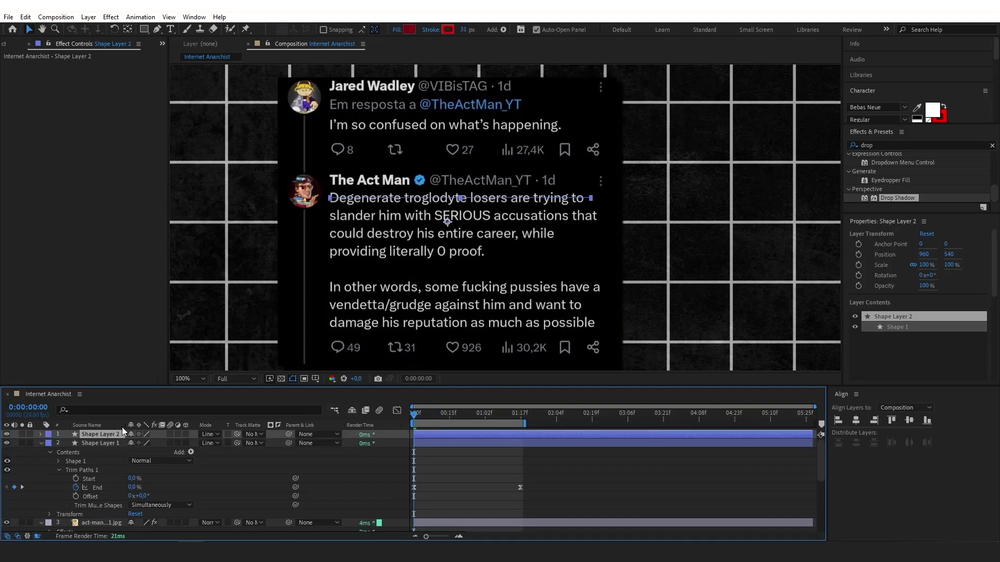
key("ctrl+d")
key("ctrl+d")
Step: Stagger the duplicated highlight layers, starting Shape Layer 2 at frame 10, Shape Layer 3 at 0:00:00:23 and Shape Layer 4 about eight frames after that
key("equal")
left_click_drag(421, 453, 450, 456)
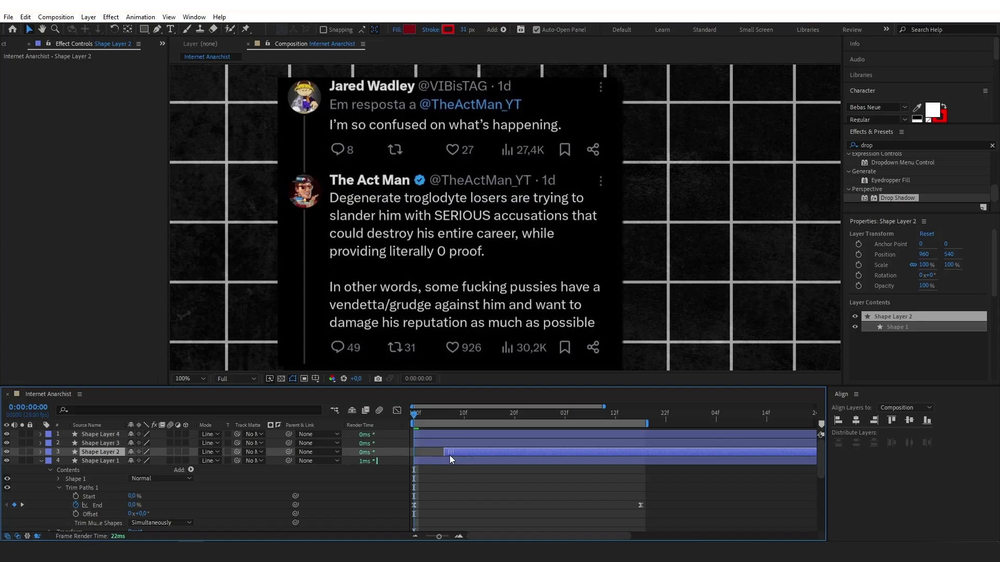
left_click(464, 419)
left_click_drag(472, 419, 529, 411)
key("ctrl+Up")
key("bracketleft")
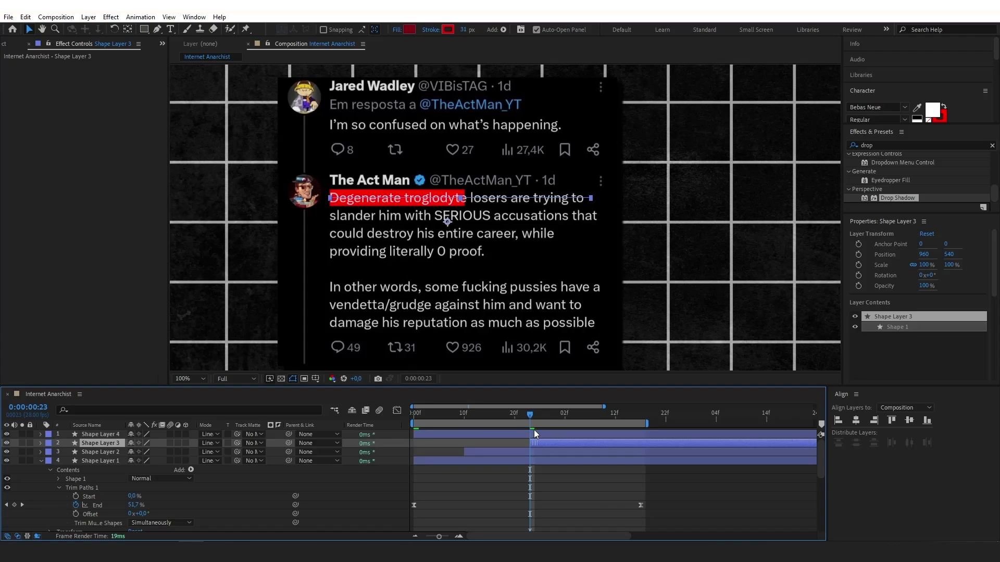
left_click(458, 435)
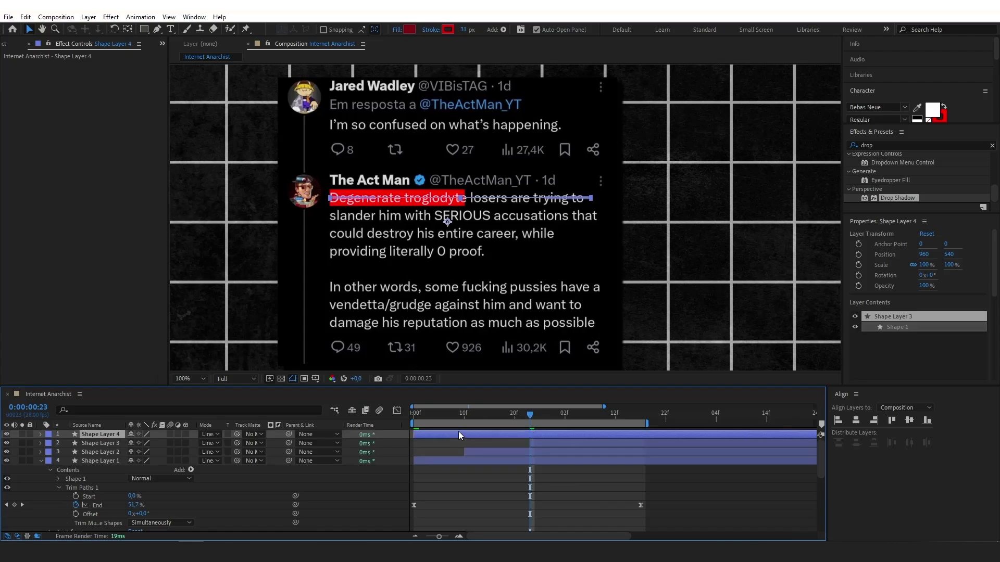
Step: Move Shape Layer 2's highlight onto the second line of the tweet paragraph by setting its Y position to 571
left_click(41, 456)
left_click(49, 471)
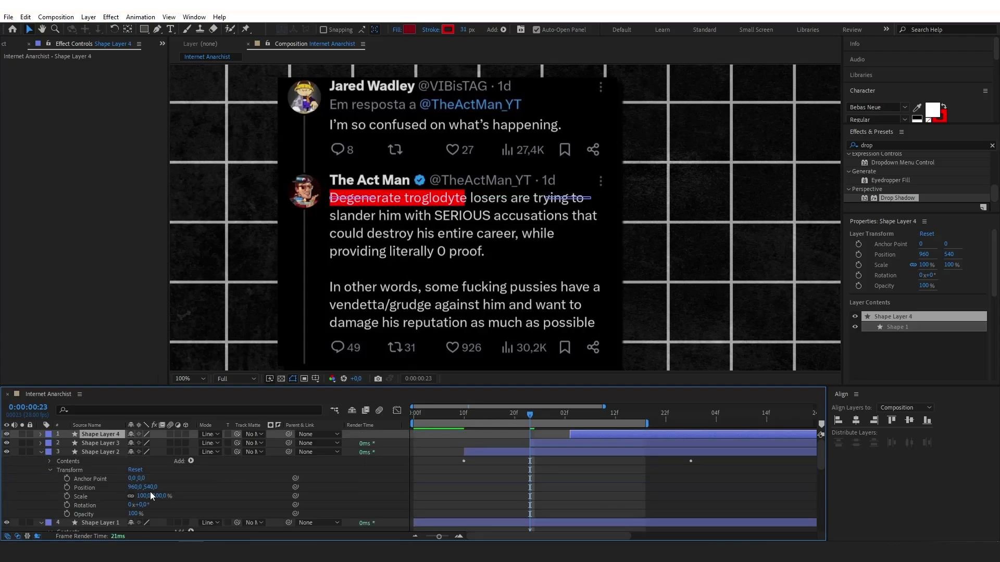
left_click_drag(151, 487, 170, 485)
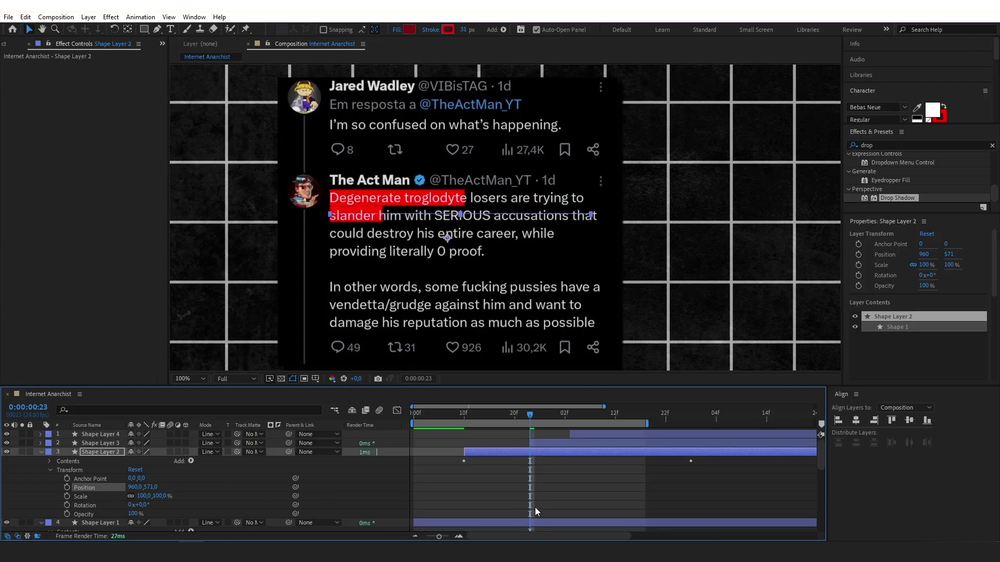
left_click(591, 507)
key("space")
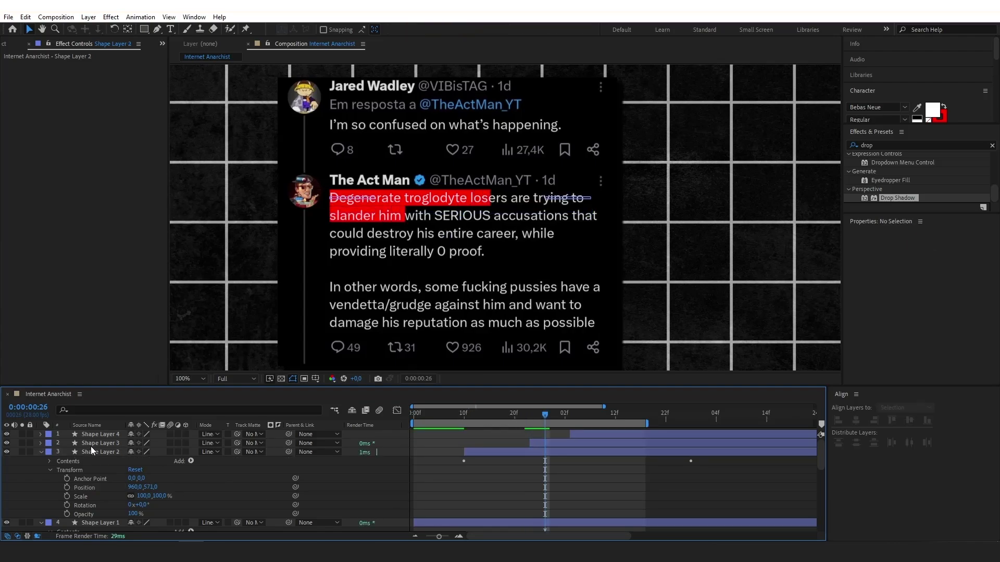
Step: Move Shape Layer 3 and Shape Layer 4 onto the third and fourth text lines with Y positions of 603 and 642
left_click(96, 443)
left_click(41, 443)
left_click(49, 461)
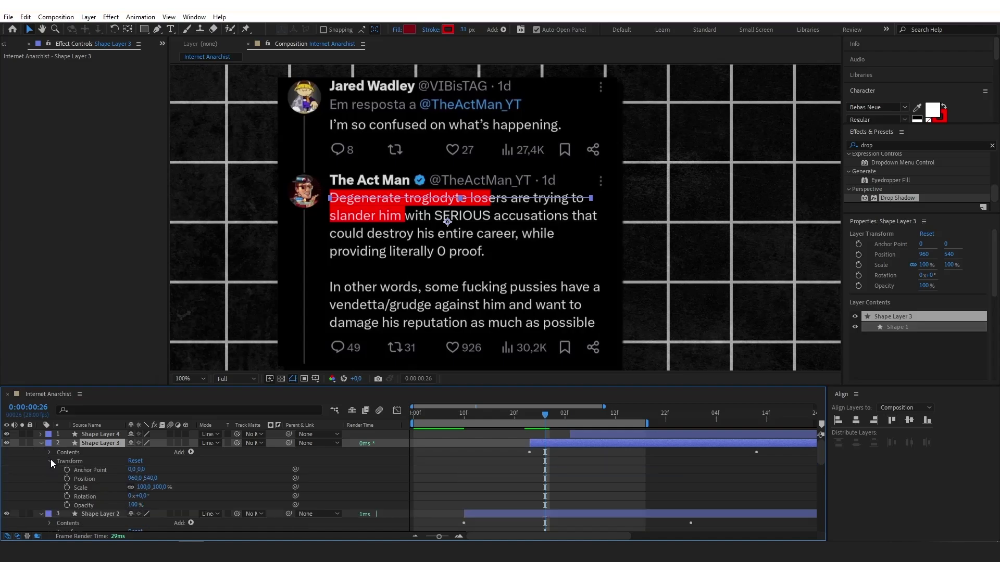
left_click_drag(151, 478, 178, 478)
left_click(40, 434)
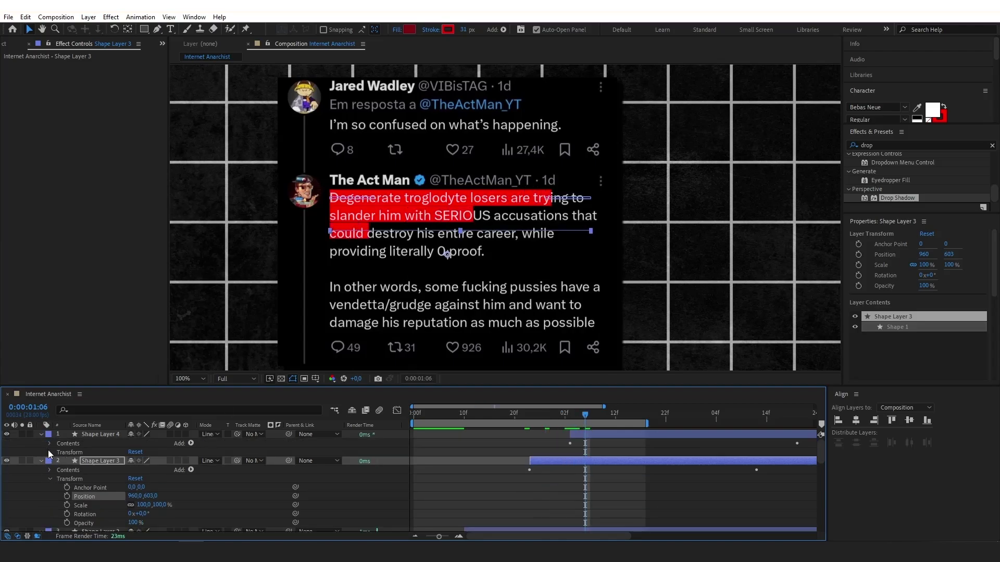
left_click(49, 452)
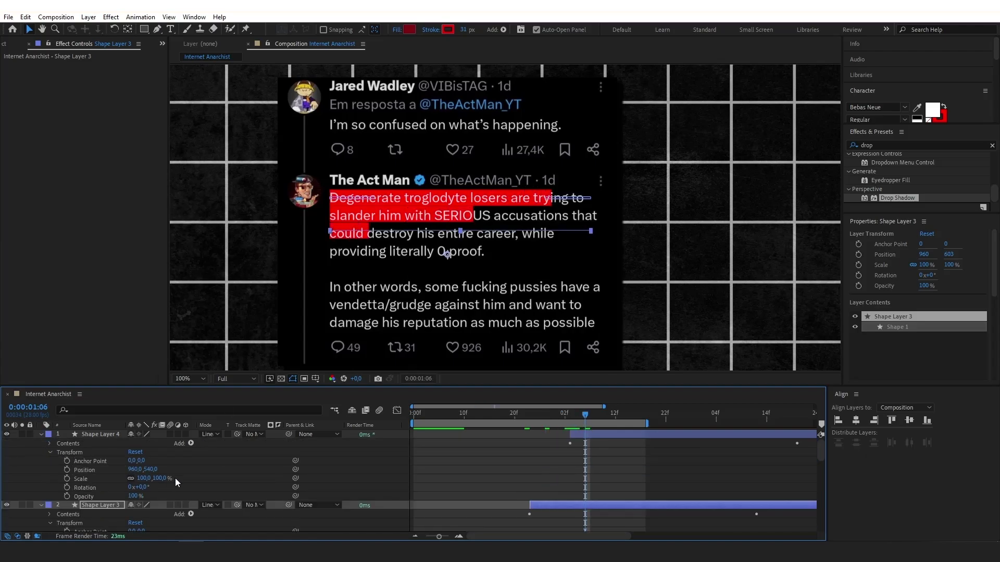
Step: Set the stroke width of Shape Layer 3 to 50 px and scrub through the highlight animation to check it
left_click(111, 504)
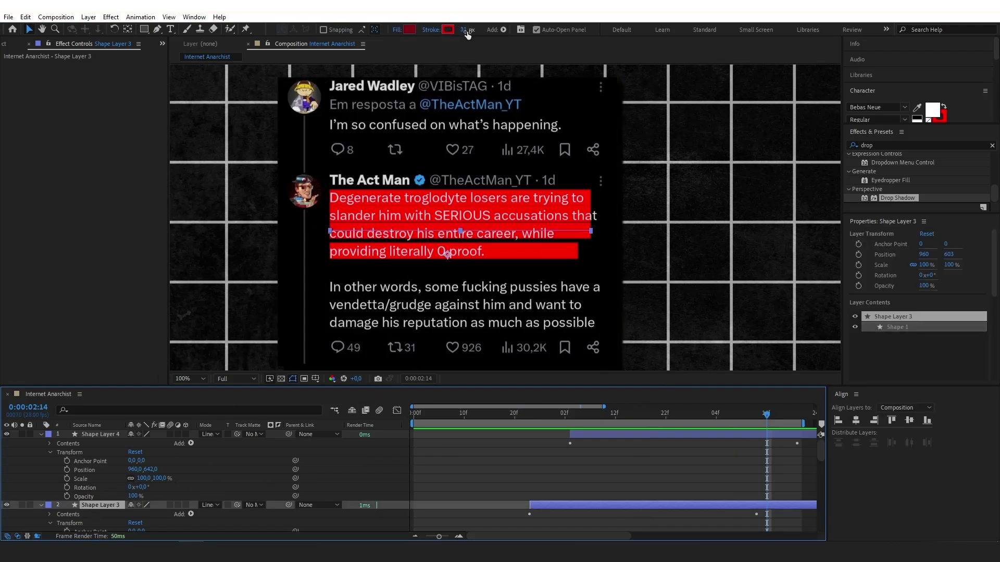
left_click_drag(468, 34, 473, 30)
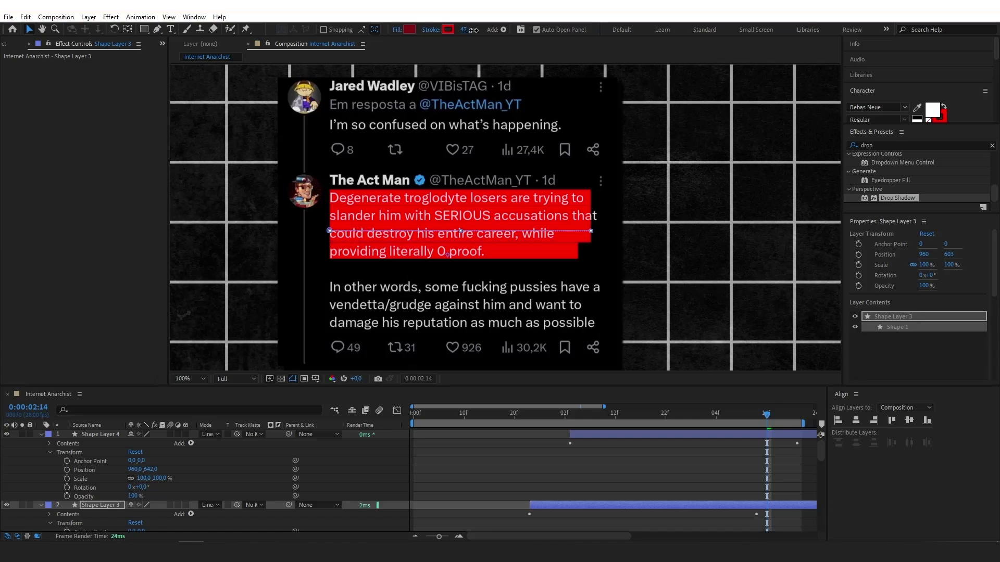
left_click_drag(744, 414, 389, 422)
left_click(695, 413)
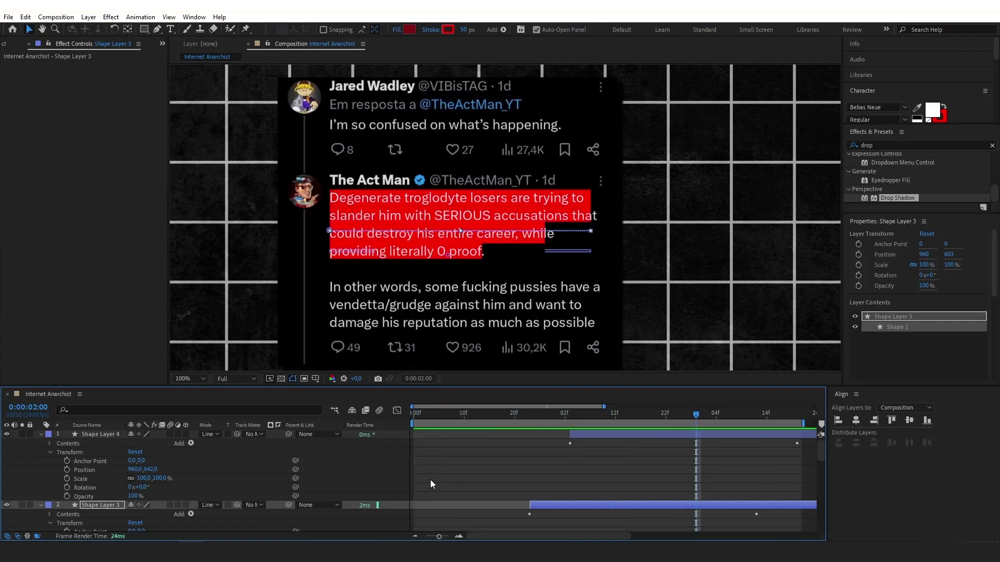
Step: Widen Shape Layer 2's highlight to 102.5% horizontal scale and shift its X position to 966 so it covers the whole second line
scroll(821, 453, "down", 2)
scroll(823, 457, "down", 2)
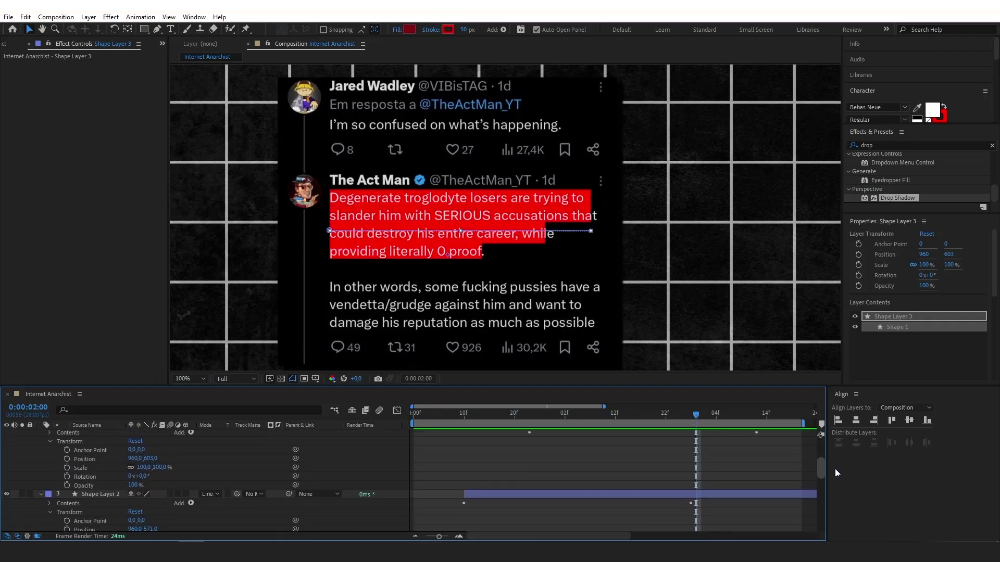
left_click(632, 493)
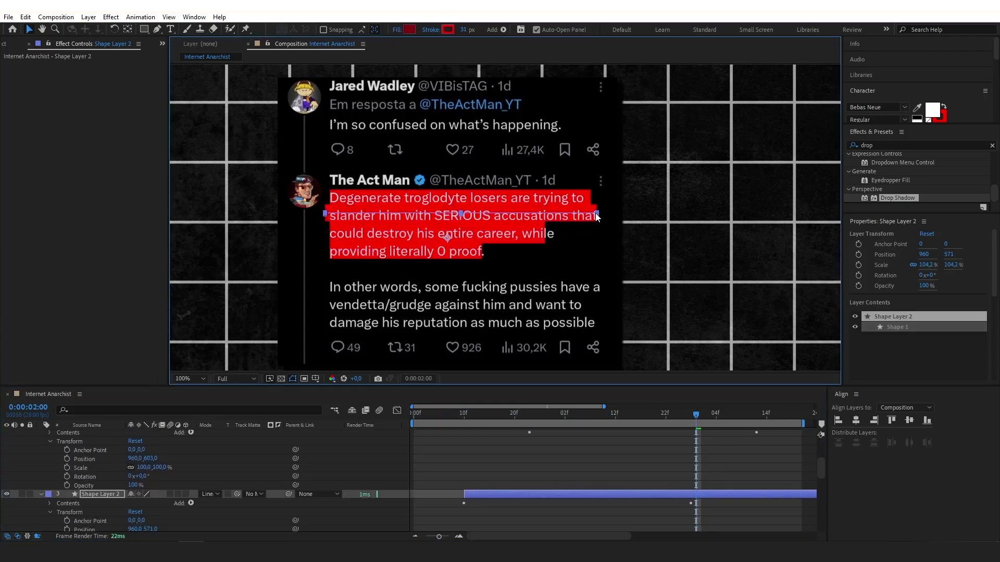
left_click_drag(597, 216, 598, 219)
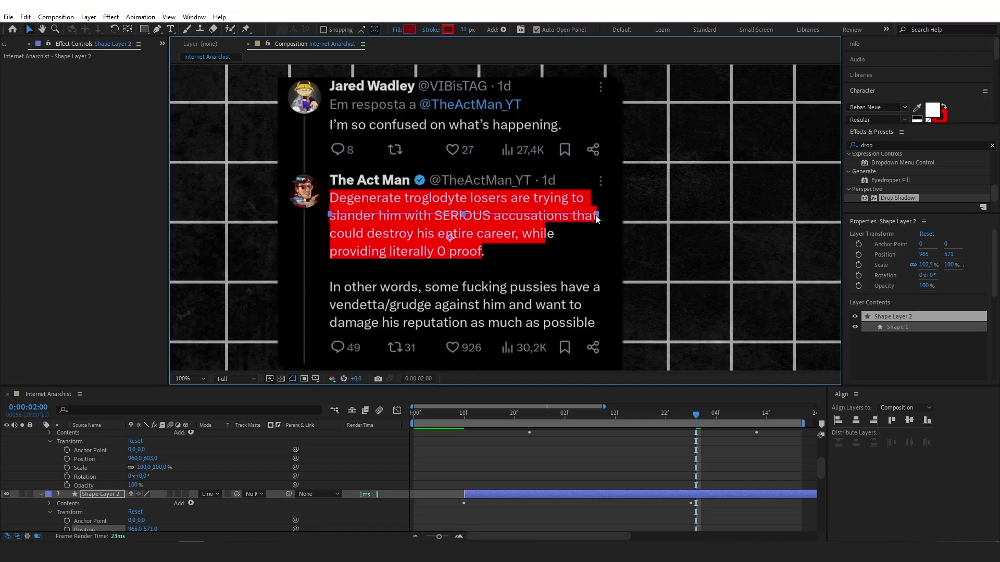
left_click(481, 477)
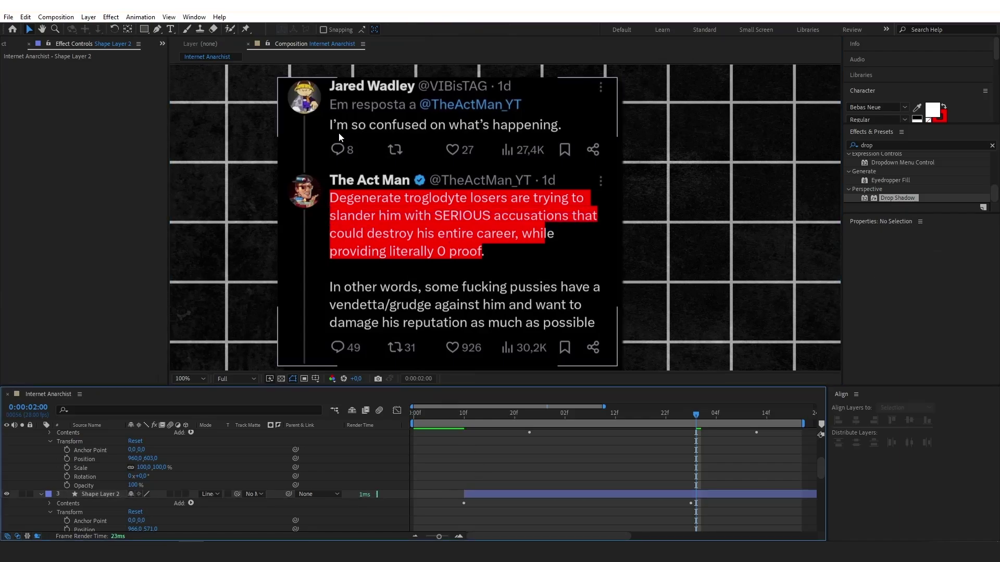
Step: Draw a straight 31 px red stroke with the Pen tool across the first line of the tweet's second paragraph
left_click_drag(700, 419, 646, 416)
key("g")
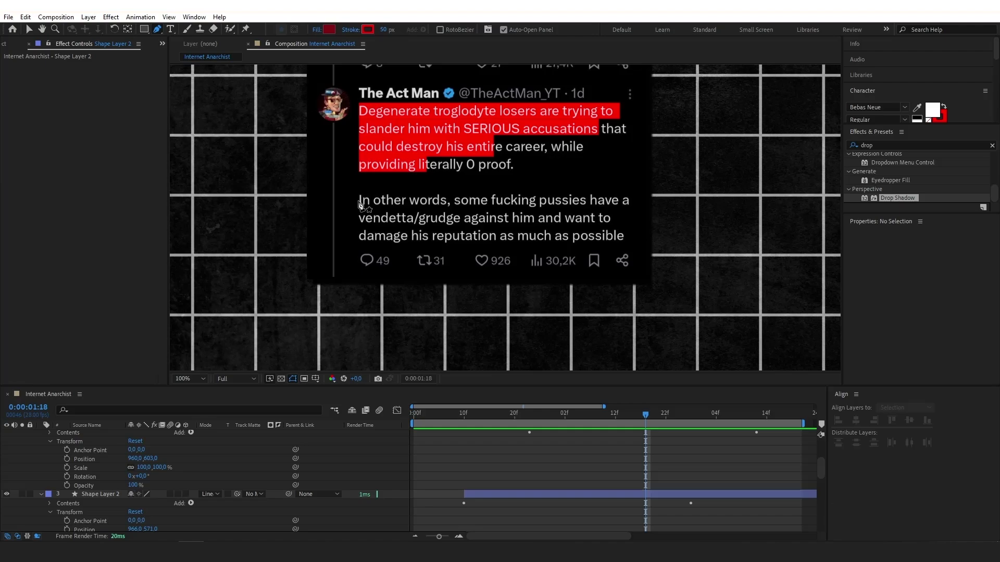
left_click(359, 202)
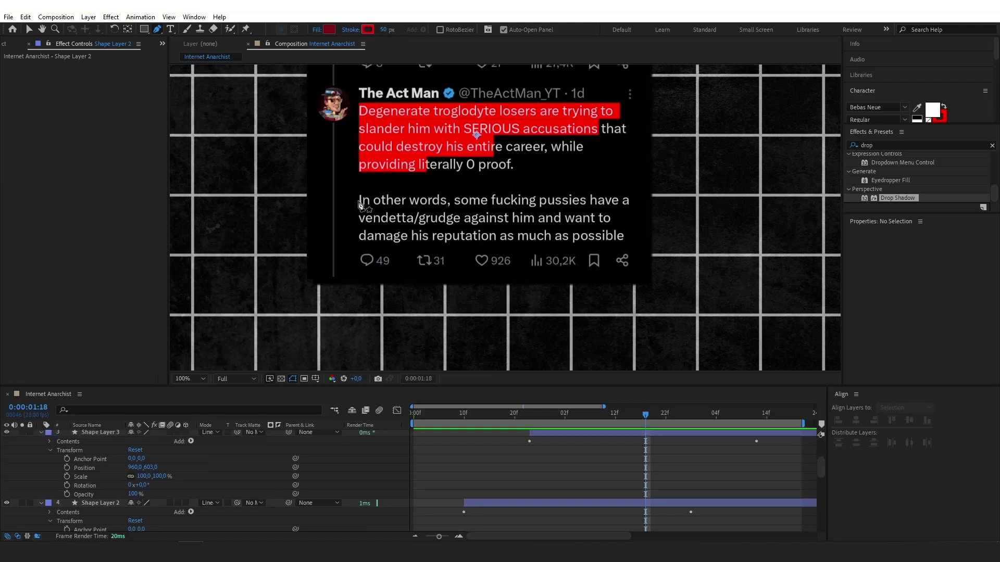
left_click(632, 201)
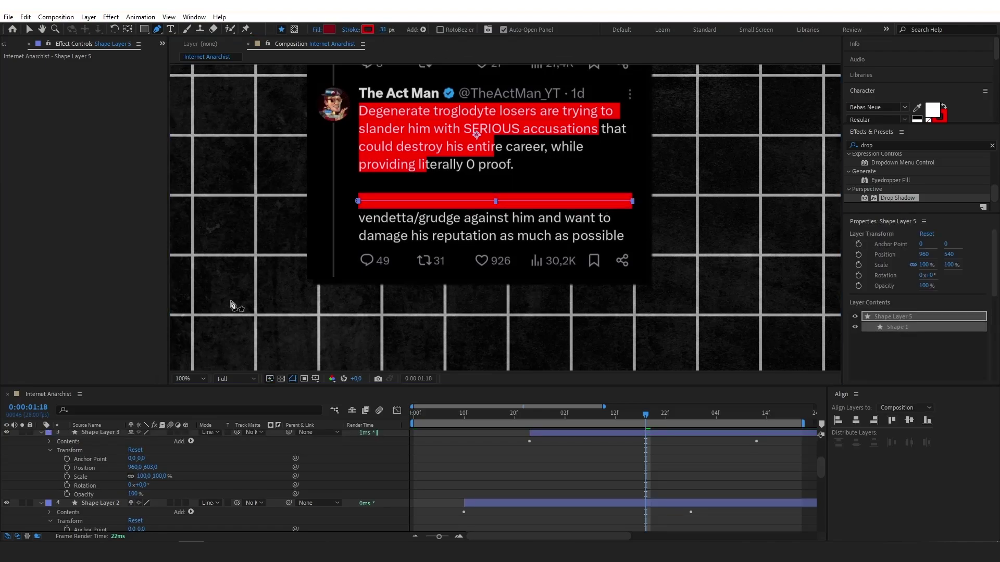
Step: Set the blending mode of the new highlight, Shape Layer 5, to Linear Dodge
scroll(816, 458, "down", 5)
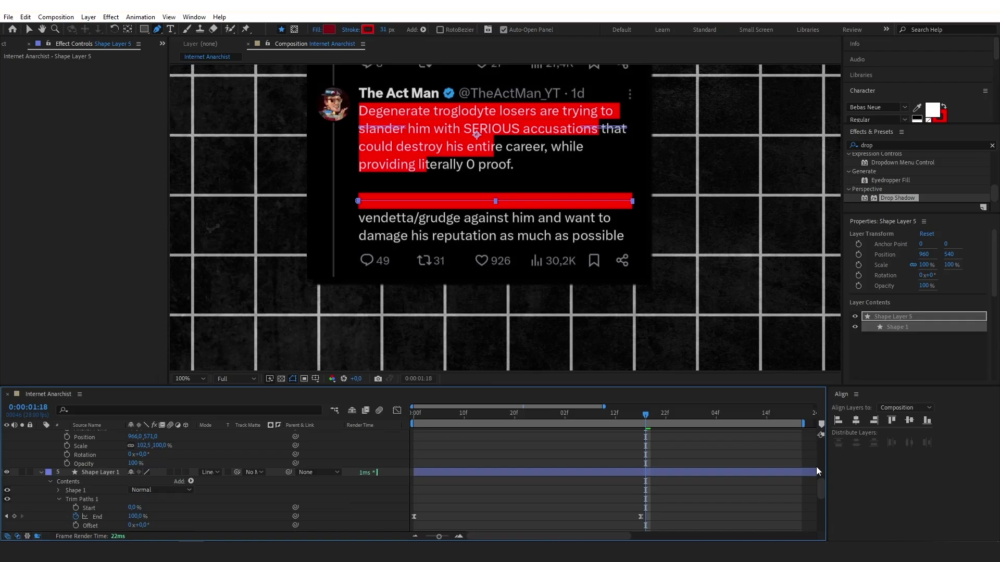
scroll(815, 447, "up", 8)
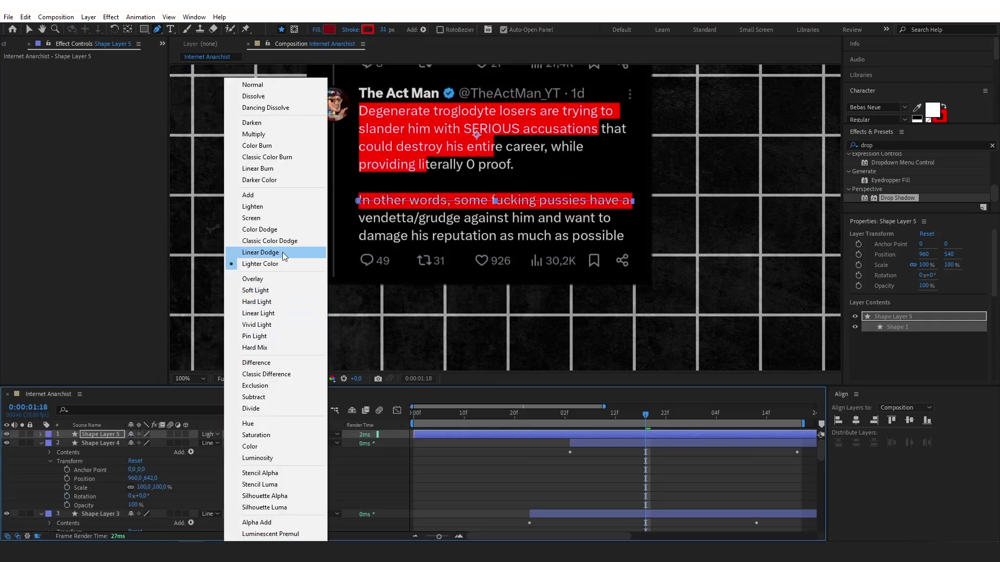
left_click(271, 252)
key("v")
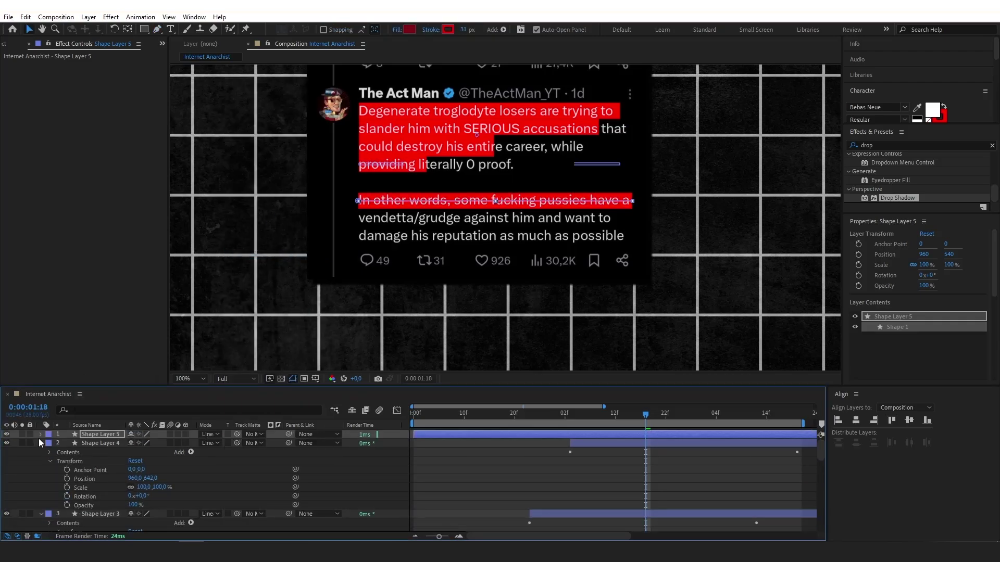
Step: Add Trim Paths to Shape Layer 5 and keyframe its End at 0% at 0:00:03:08
left_click(41, 434)
left_click(191, 443)
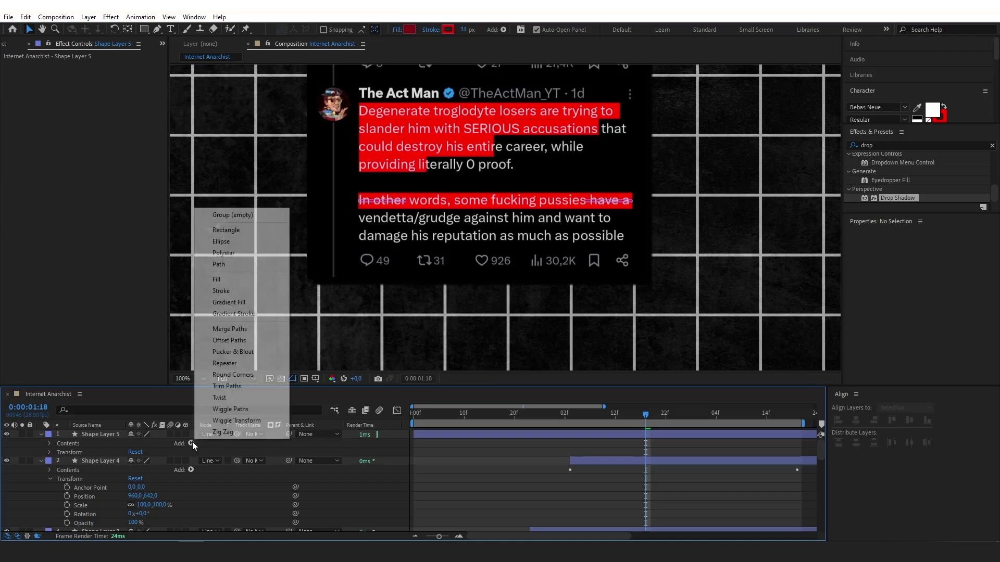
left_click(246, 387)
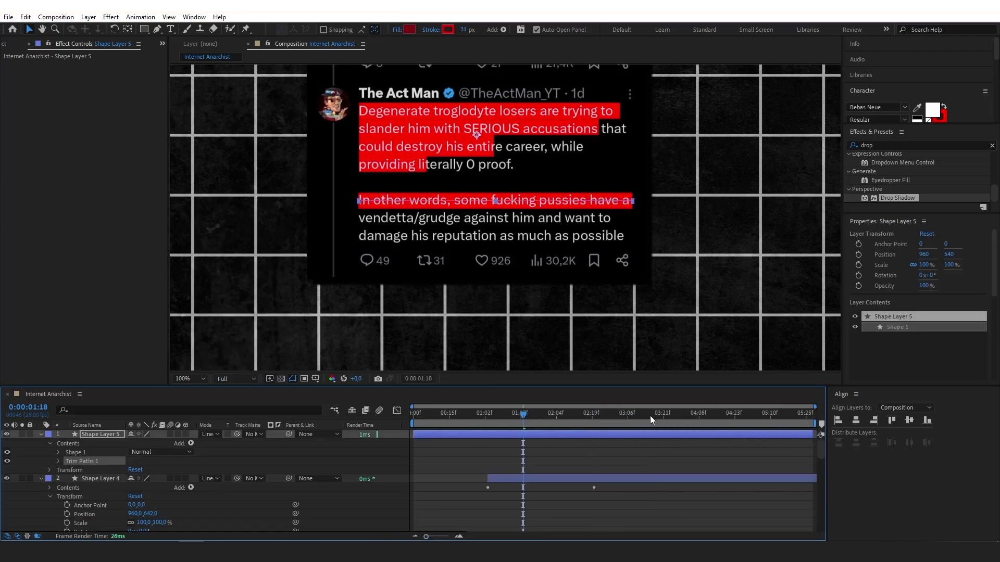
left_click(633, 414)
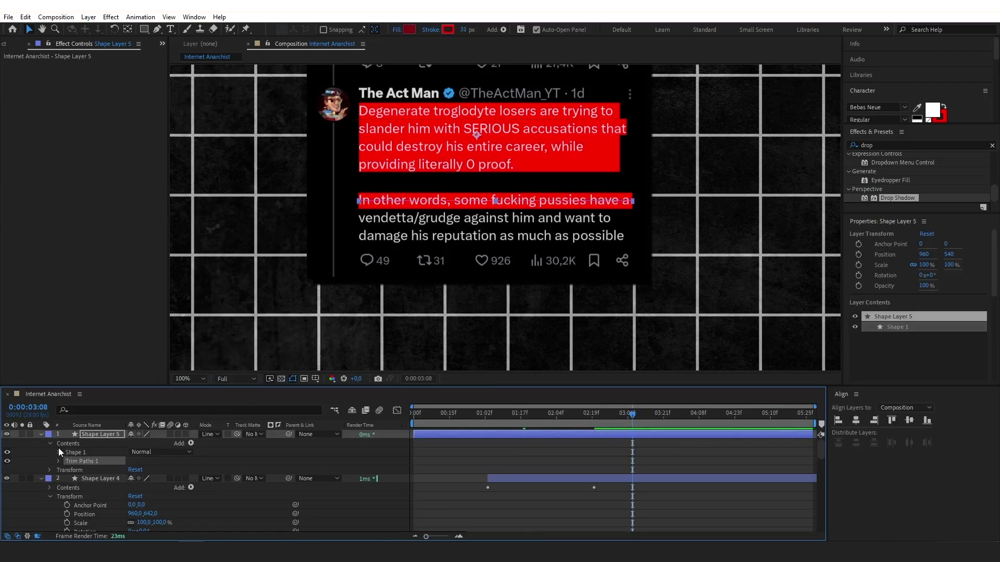
left_click(59, 461)
left_click(75, 478)
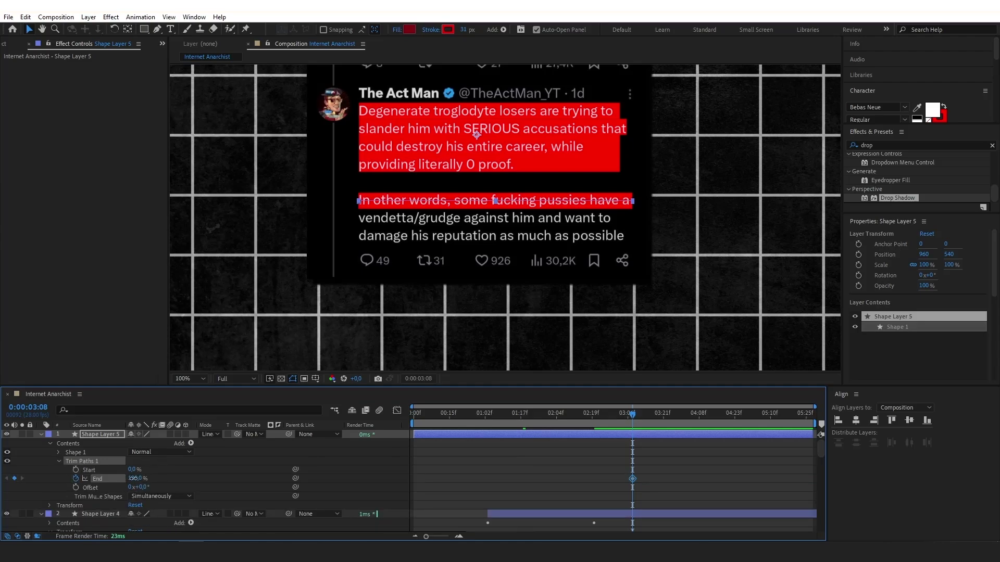
left_click_drag(134, 479, 104, 479)
Step: Add a Trim Paths End keyframe of 100% at 0:00:04:24 and apply Easy Ease to both of Shape Layer 5's End keyframes
left_click_drag(632, 414, 737, 415)
left_click(14, 479)
left_click_drag(128, 478, 179, 479)
left_click_drag(780, 453, 587, 490)
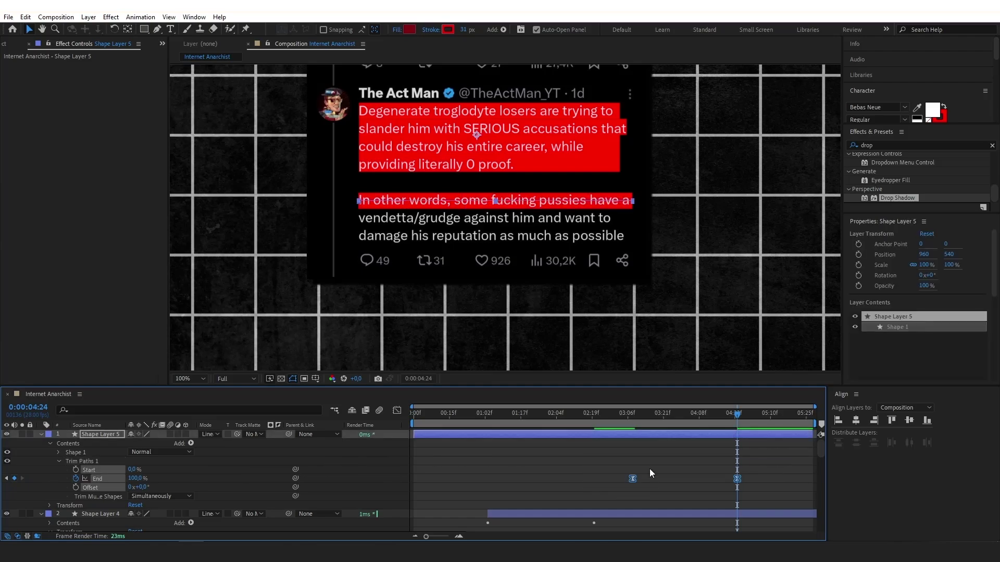
key("shift+/")
key("F9")
Step: Pre-compose all the layers into a new composition named background
scroll(817, 447, "down", 10)
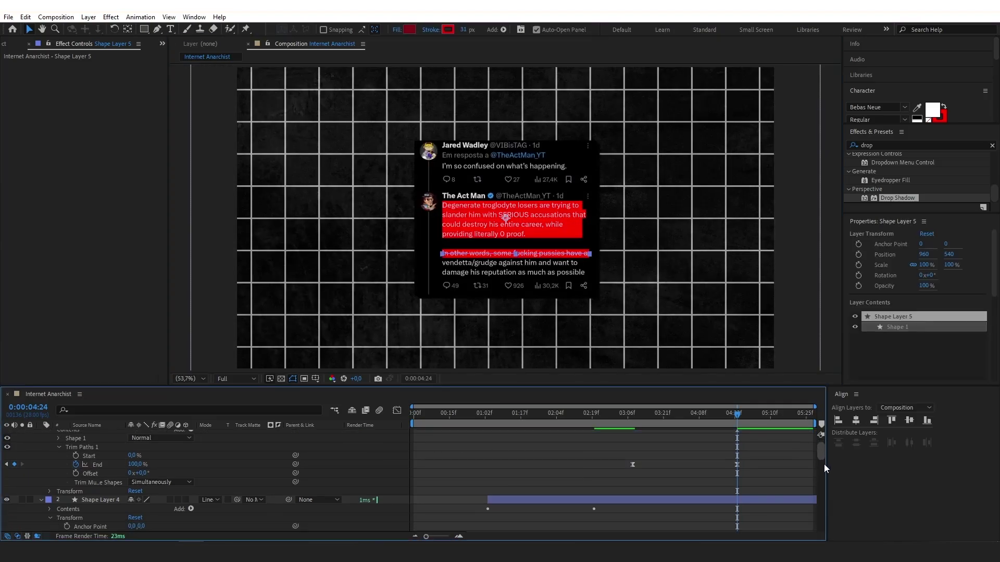
key("ctrl+a")
right_click(114, 474)
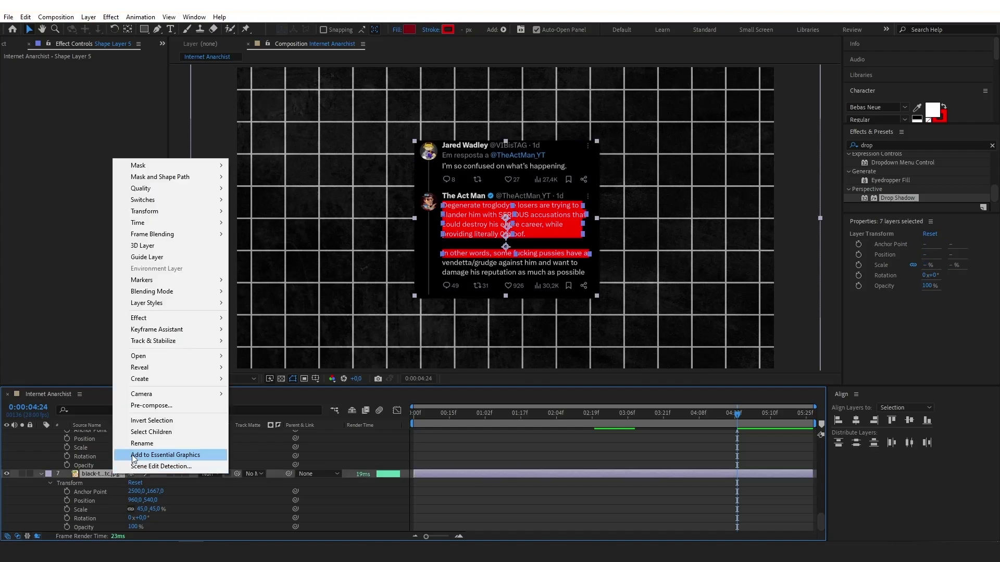
left_click(167, 406)
type("background")
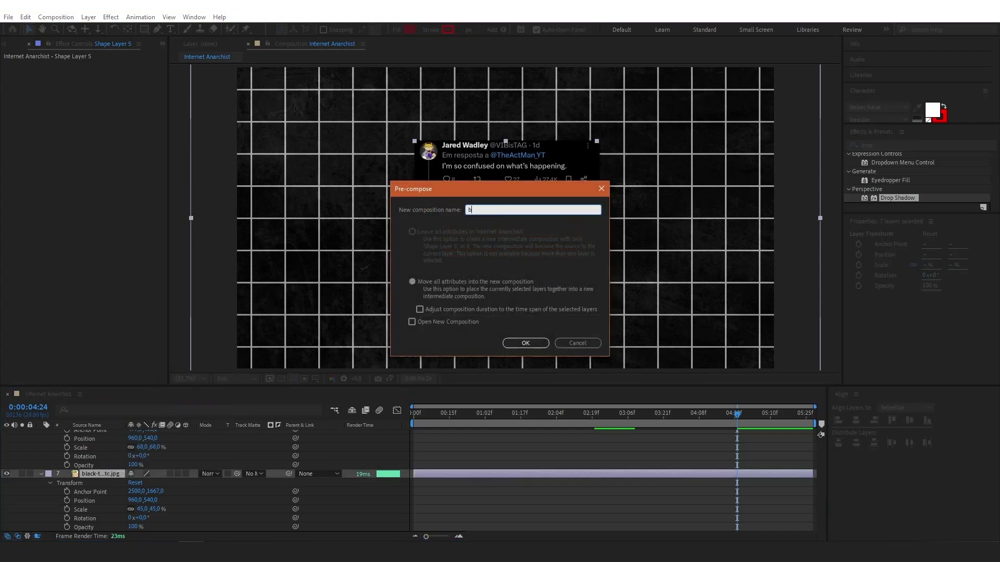
key("Return")
Step: Add a new adjustment layer above the background pre-composition
left_click(183, 380)
left_click(199, 195)
right_click(189, 466)
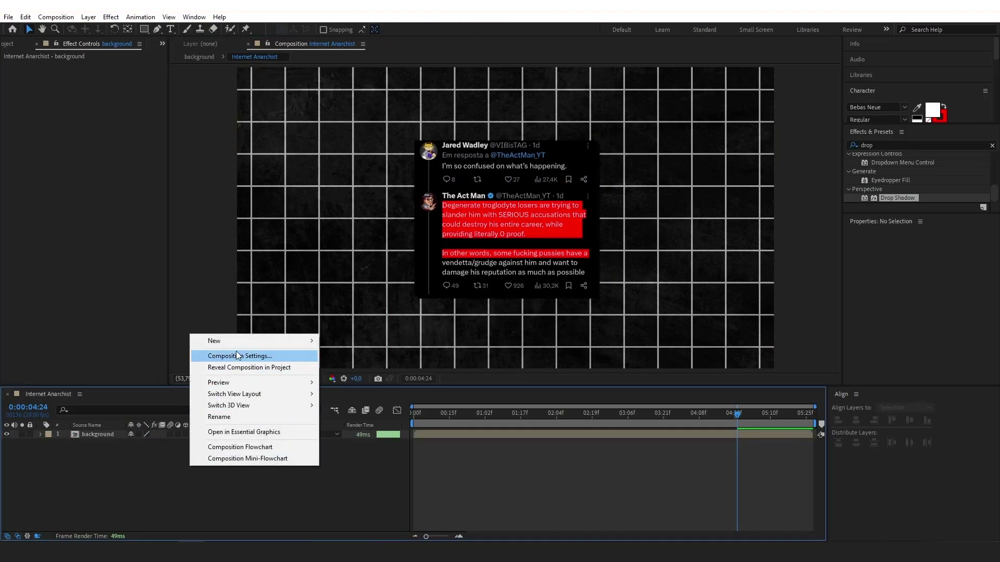
mouse_move(261, 341)
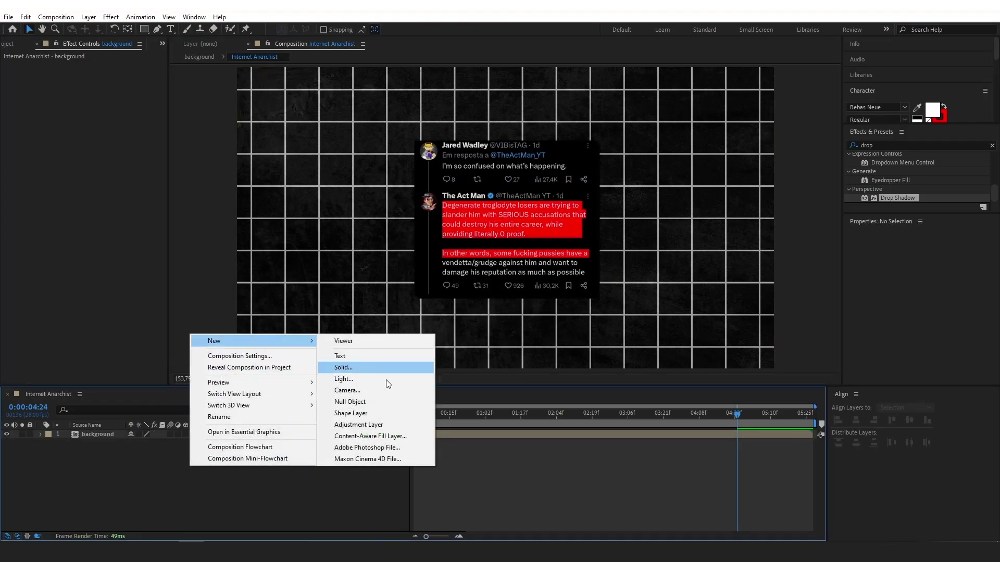
left_click(400, 427)
Step: Apply CC Vignette to the adjustment layer and set its Amount to 136 and Angle of View to 98,1
key("ctrl+5")
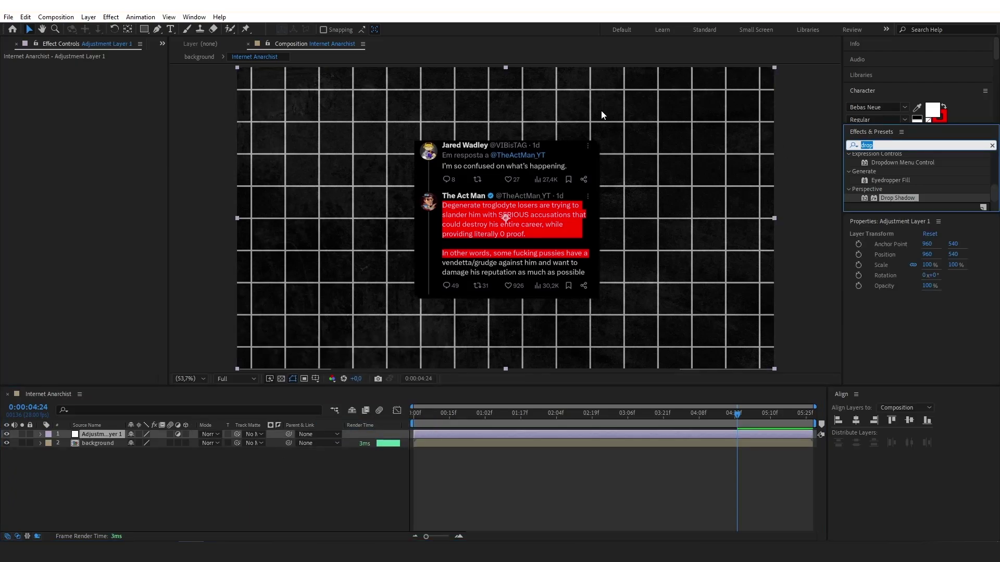
type("cc v")
left_click_drag(886, 182, 107, 435)
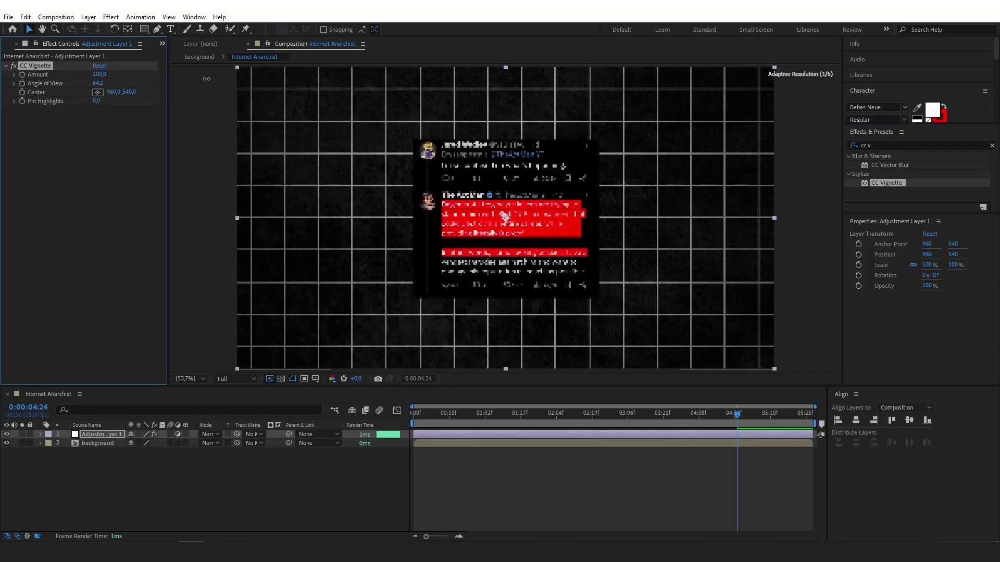
left_click_drag(97, 84, 119, 74)
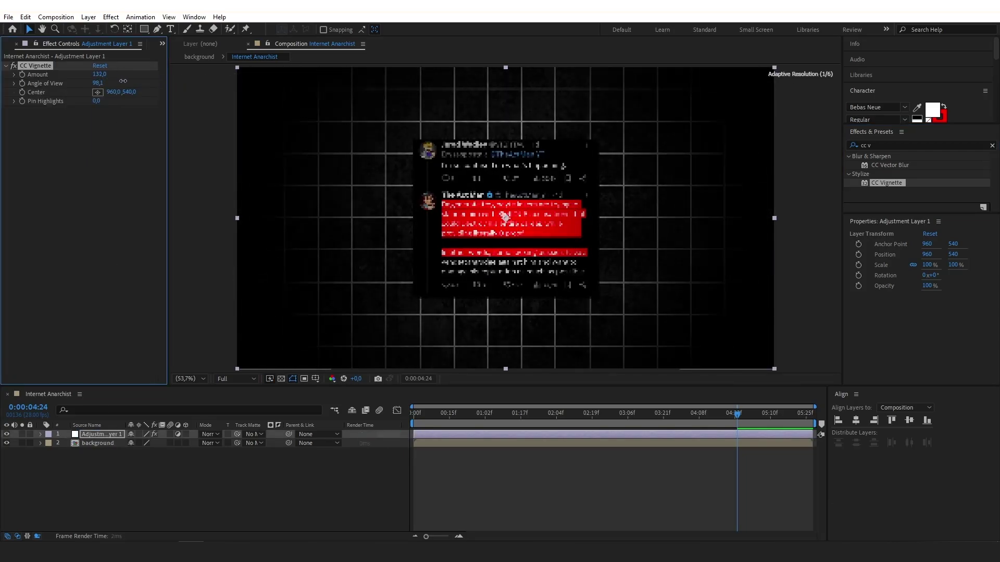
left_click(247, 489)
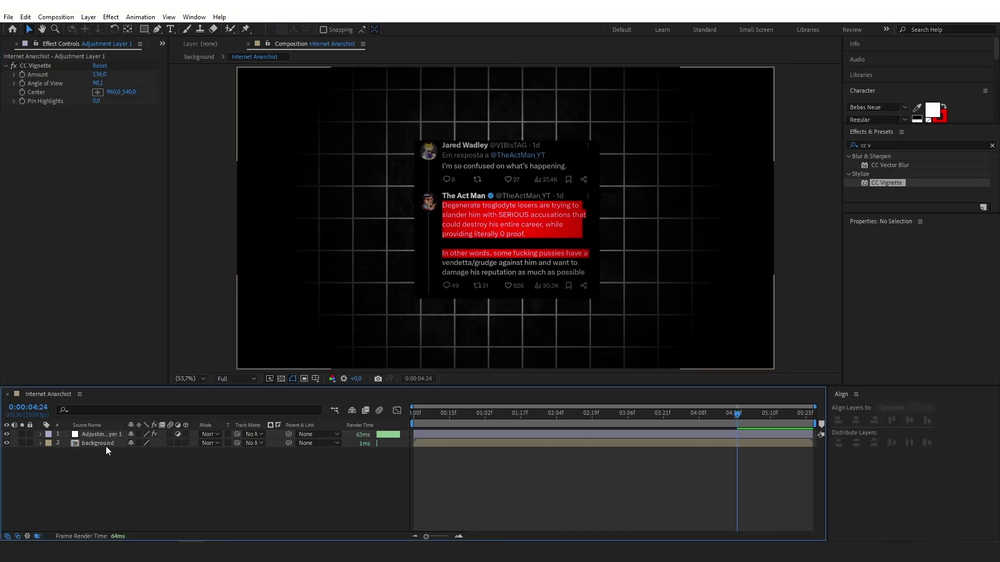
Step: Inside the background composition, pre-compose the tweet image and all five shape layers into a new composition named tweet
double_click(105, 445)
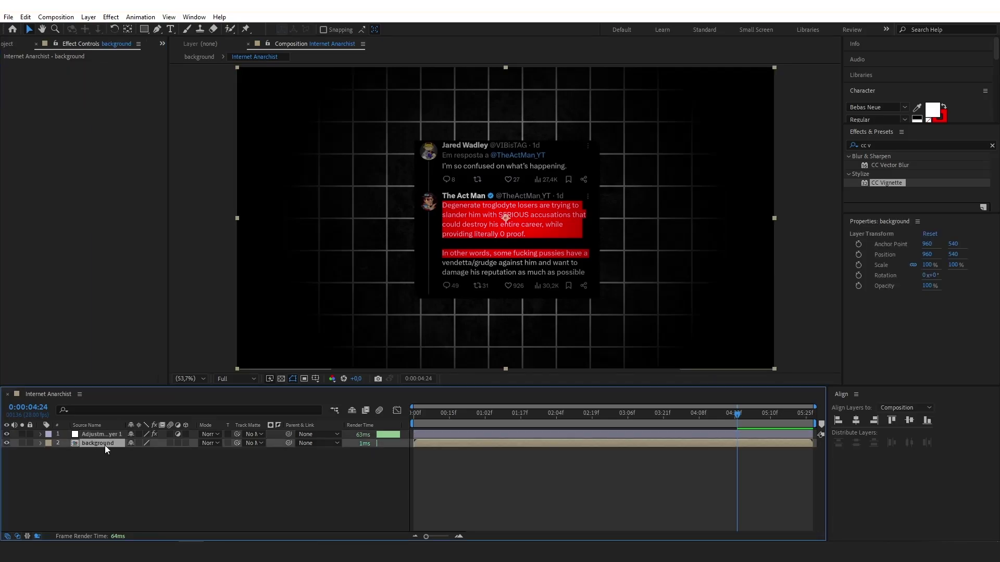
left_click(102, 478)
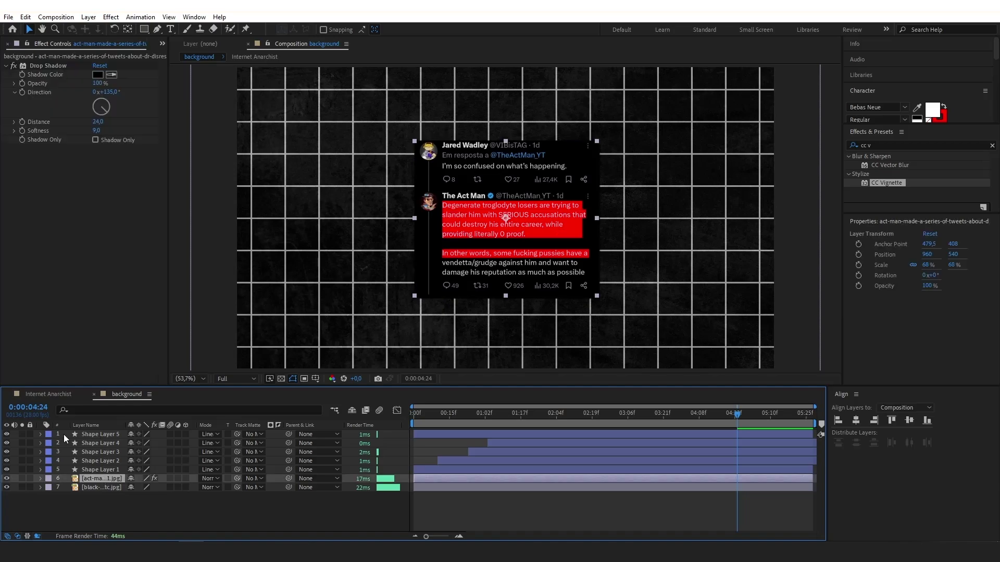
left_click(99, 434, "shift")
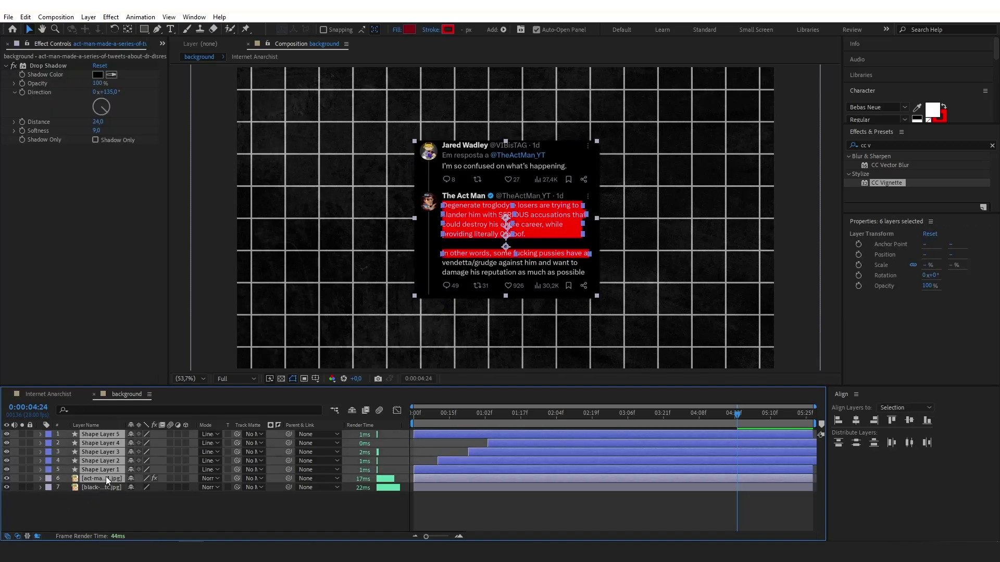
right_click(104, 460)
left_click(166, 389)
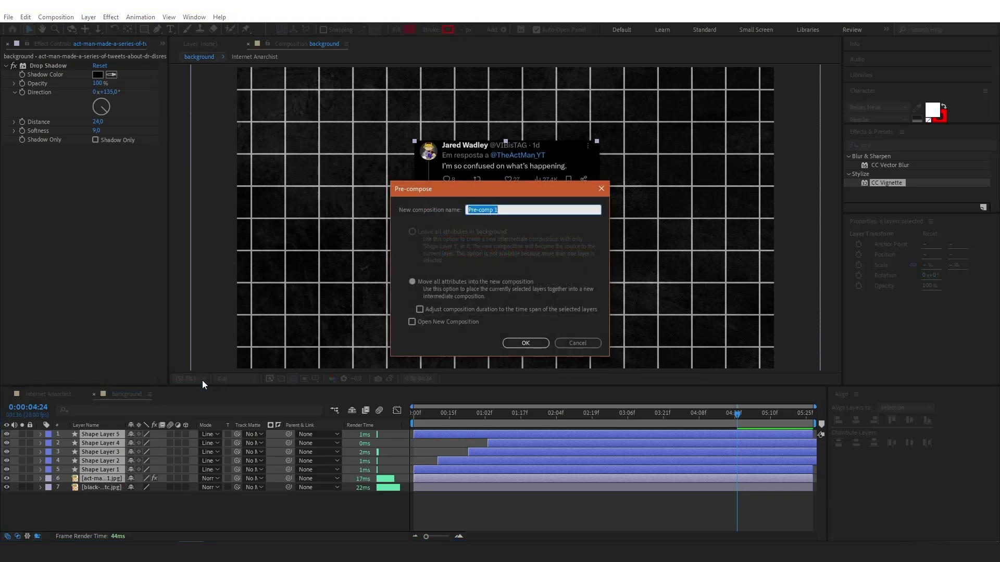
type("tweet")
key("Return")
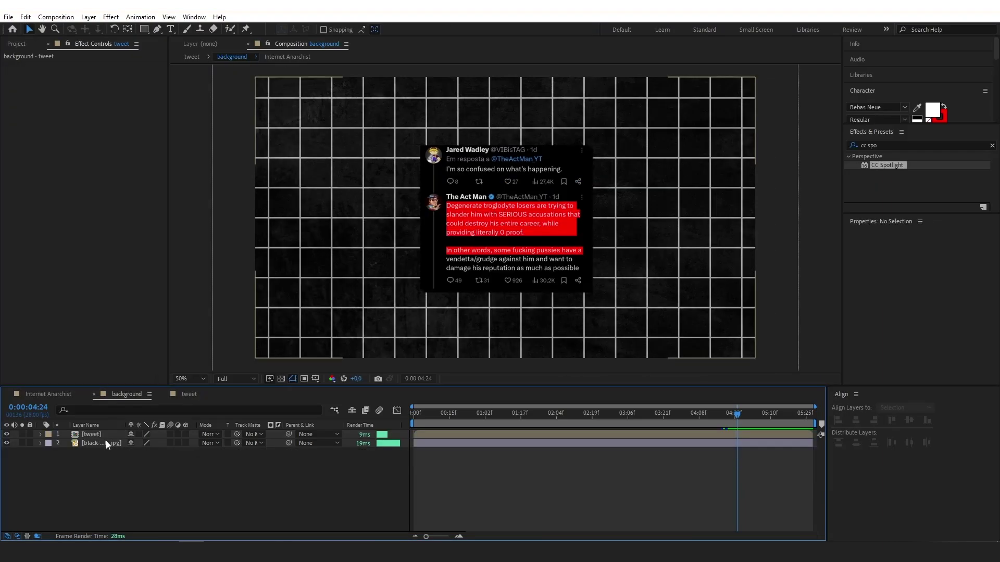
Step: Open the tweet composition and apply the CC Spotlight effect to the tweet image layer
left_click(110, 435)
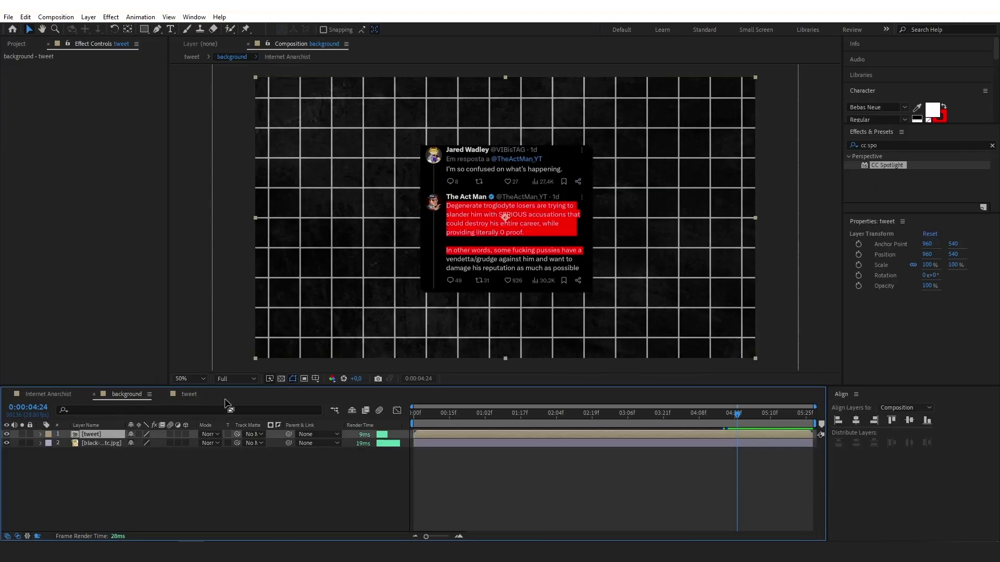
left_click(201, 393)
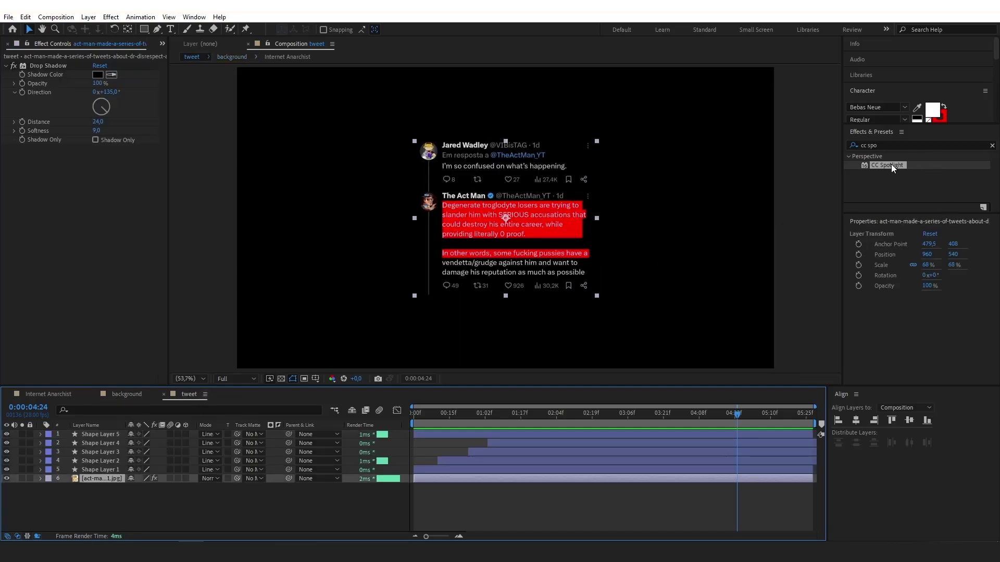
left_click_drag(892, 165, 119, 236)
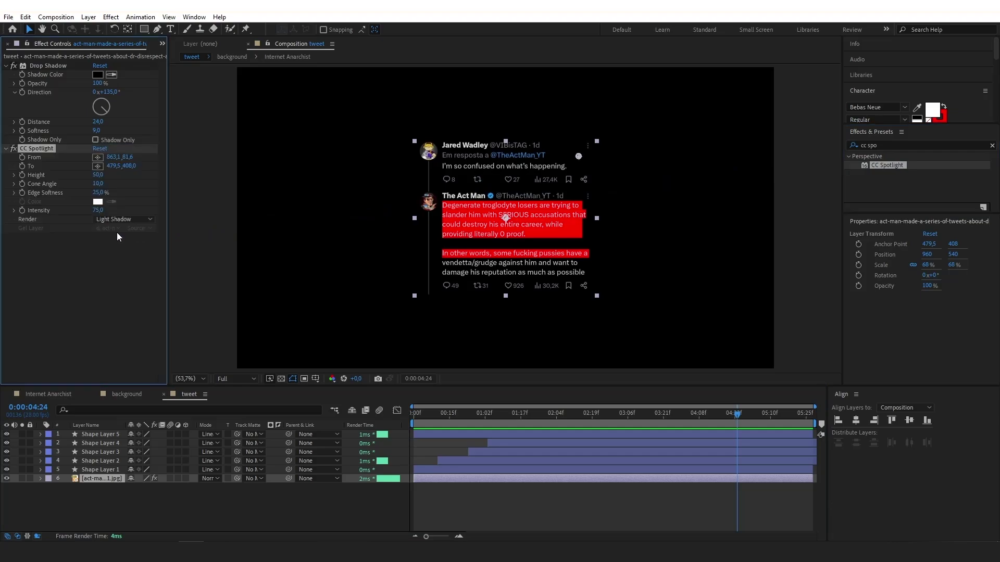
left_click(878, 136)
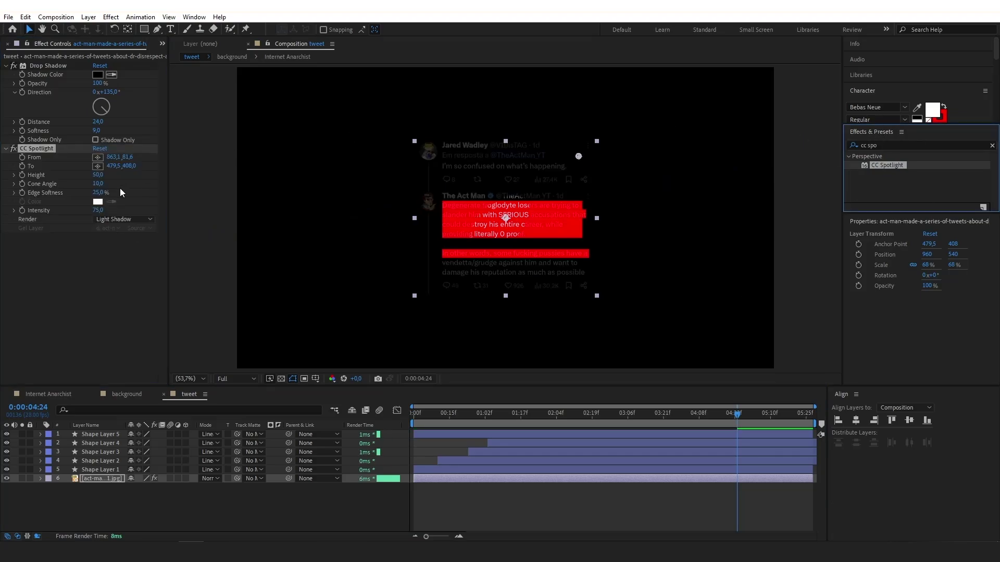
Step: Set CC Spotlight's From point to X -810, Y -900 and its To point to X 583, Y 540
left_click(115, 156)
key("BackSpace")
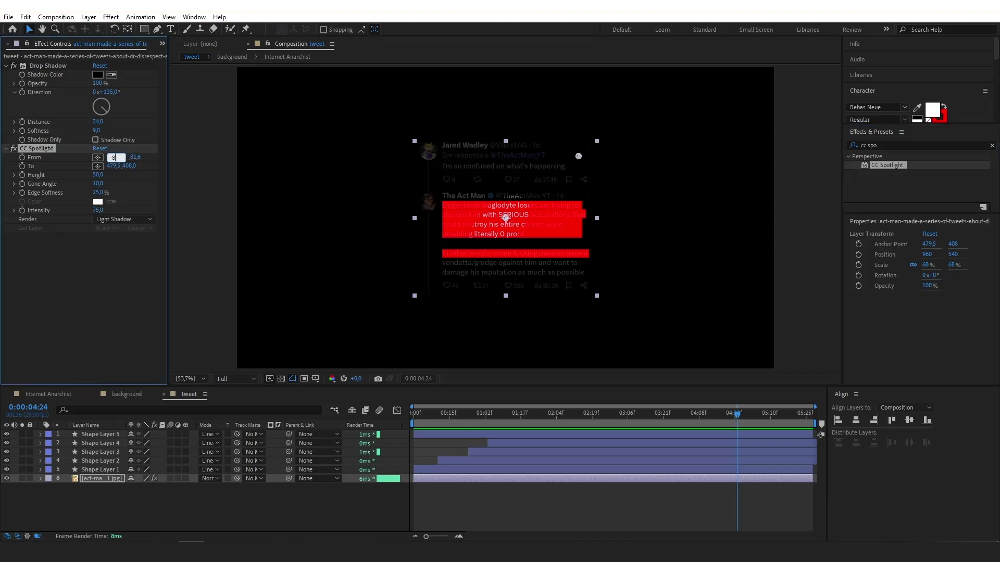
type("-810")
left_click(138, 155)
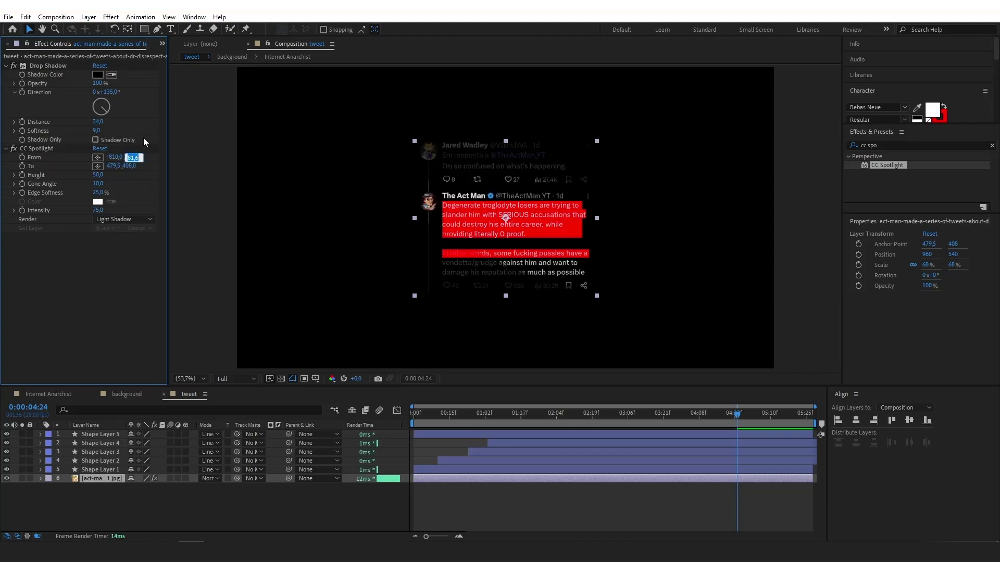
type("-900")
key("Tab")
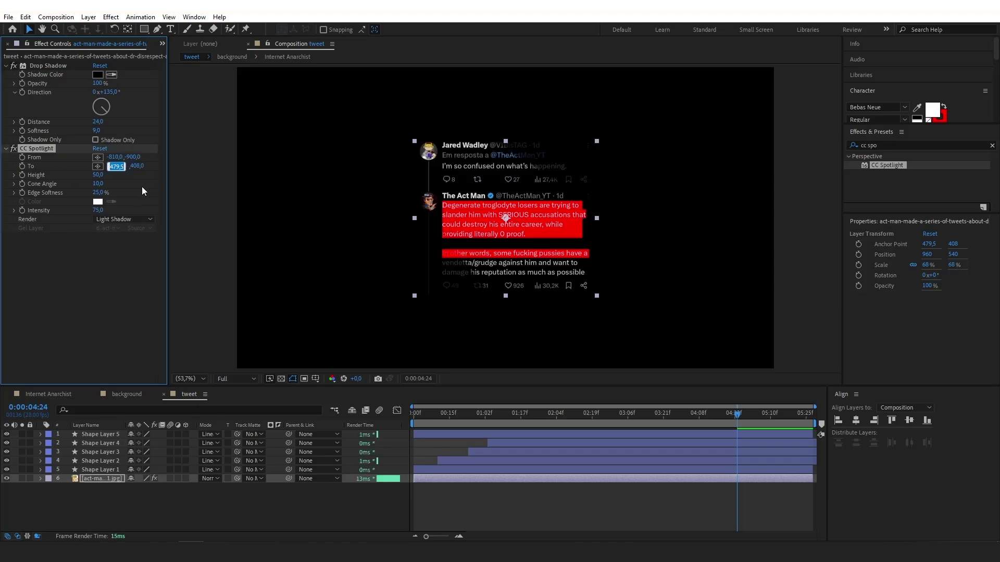
type("583")
key("Tab")
type("540")
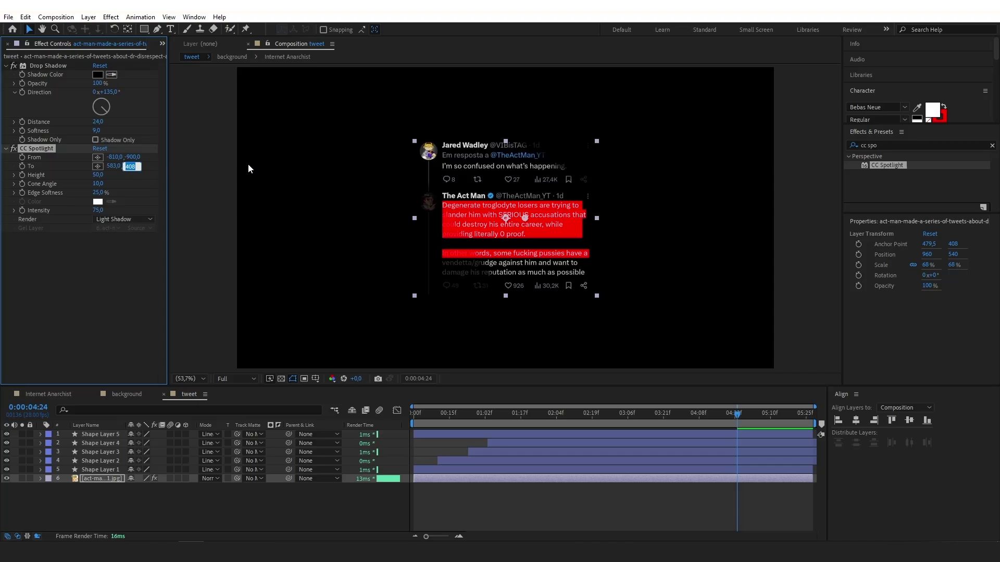
key("Tab")
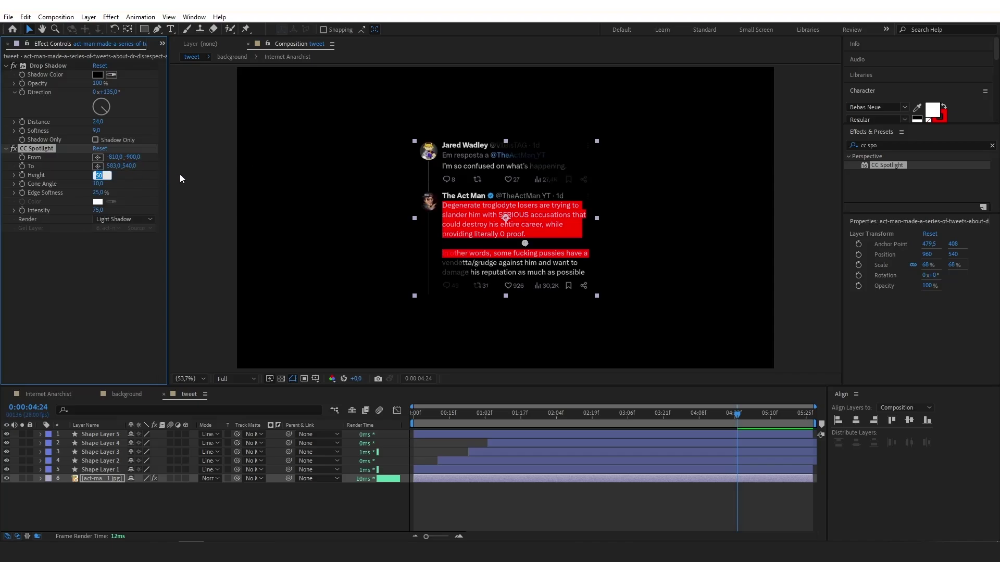
Step: Set the spotlight's Height to 30, Cone Angle to 8,5 and Intensity to 81
type("30")
key("Tab")
type("8,5")
key("Tab")
key("Tab")
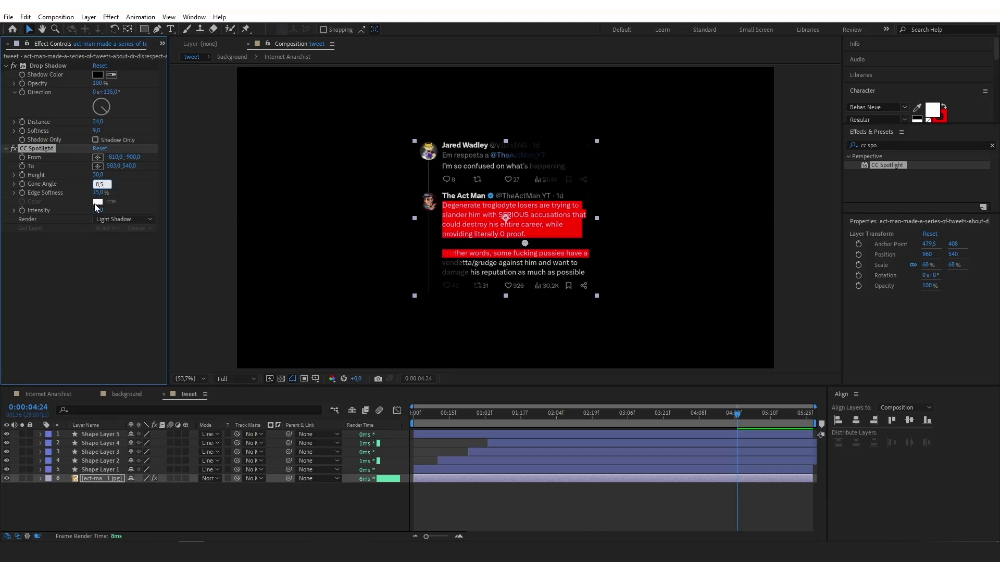
type("81")
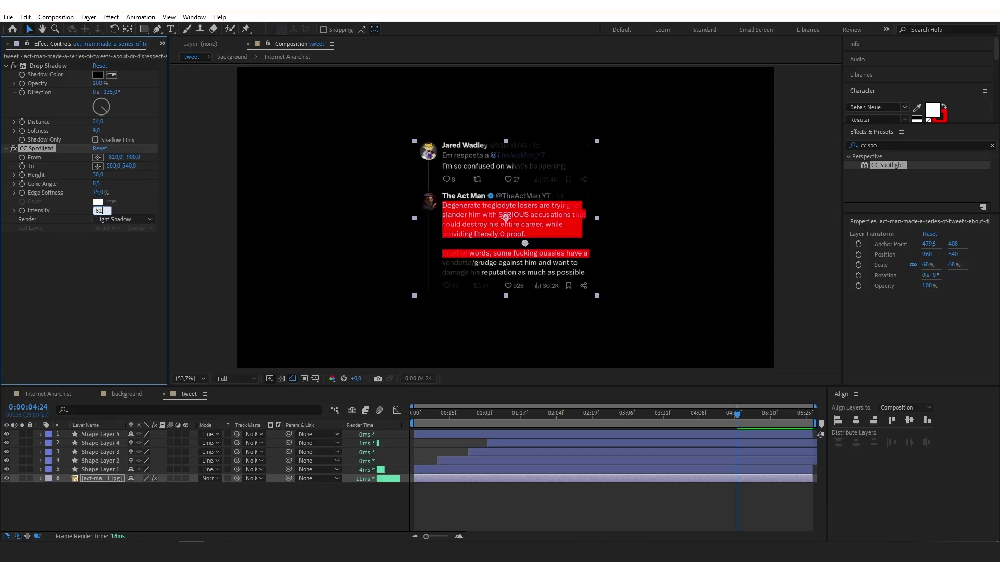
left_click(107, 203)
Step: Raise the spotlight's Edge Softness to 100% and set its Render mode to Light Add
left_click_drag(100, 195, 140, 196)
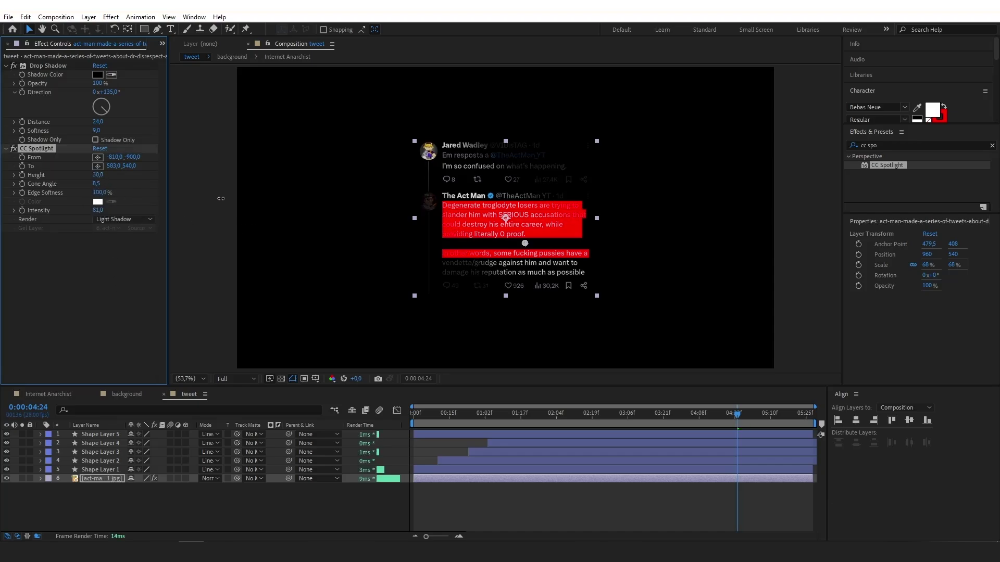
left_click(146, 219)
left_click(128, 242)
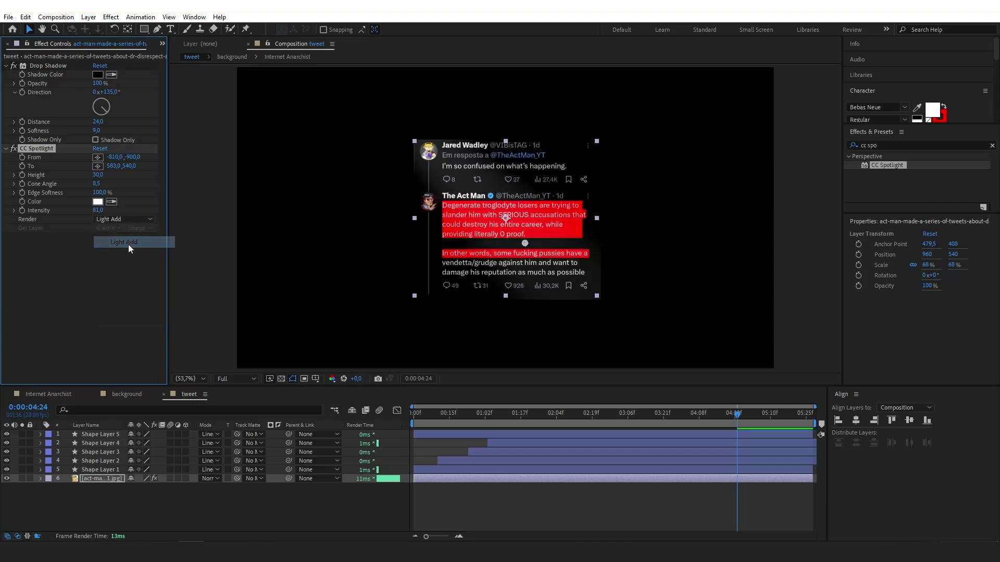
Step: Return to the Internet Anarchist composition, close the tweet and background timelines, and move the current time to 0:00:00:00
left_click(48, 394)
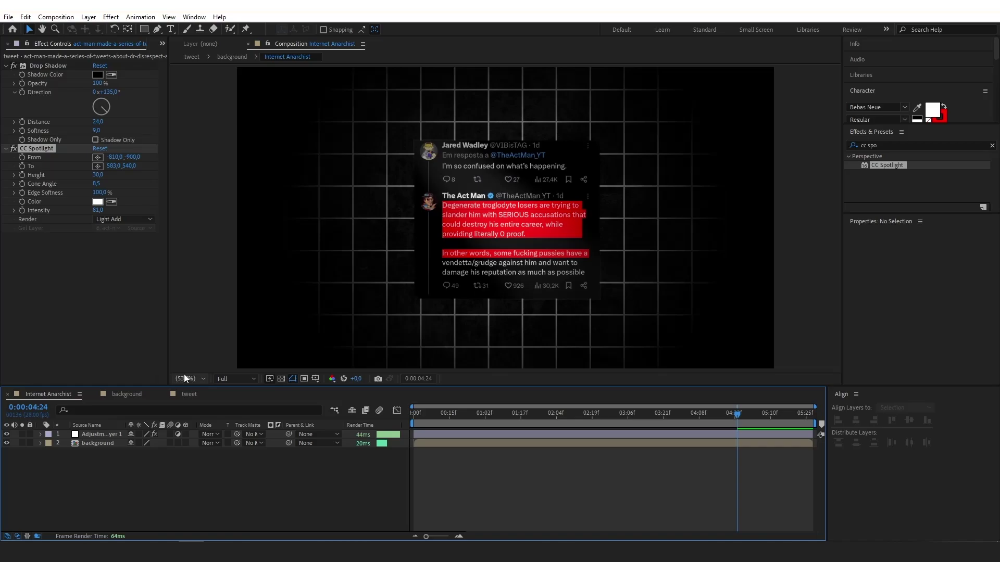
left_click(164, 394)
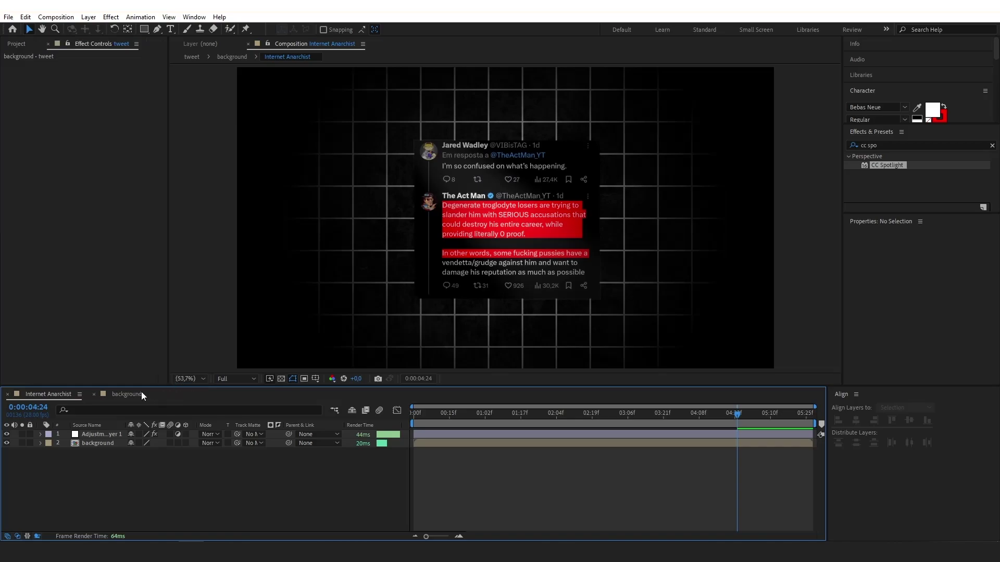
left_click(94, 395)
left_click(436, 415)
left_click_drag(435, 417, 388, 410)
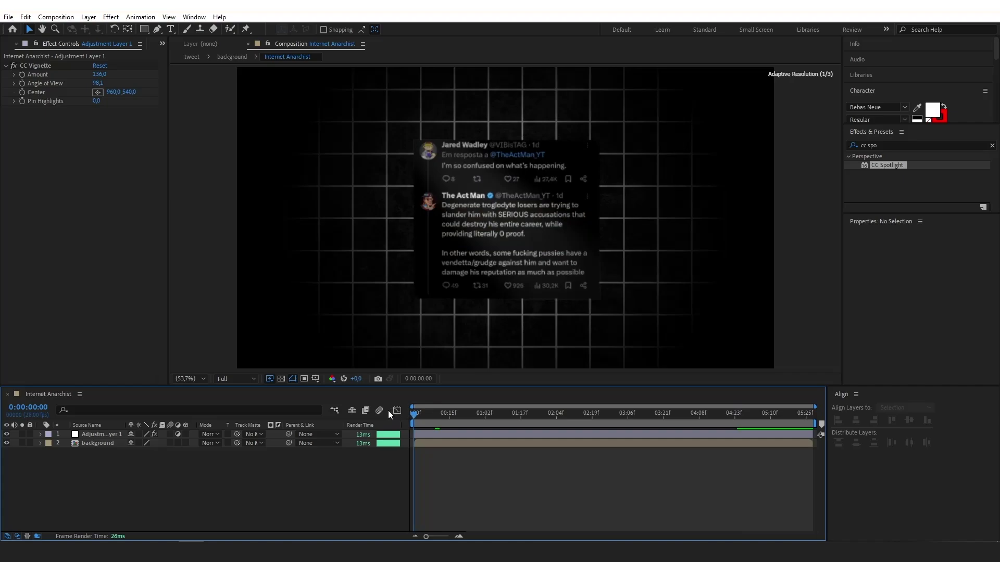
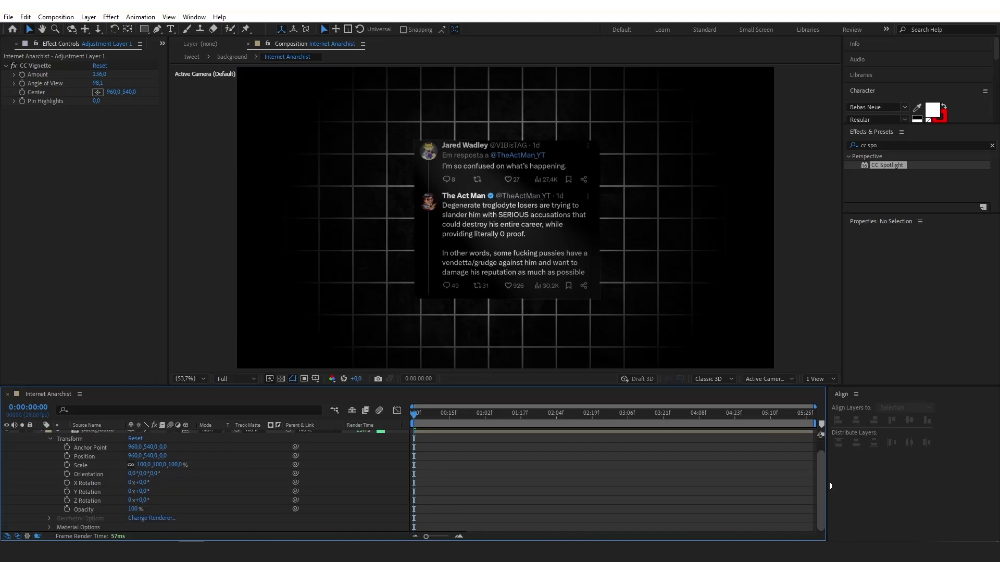
Step: Start keyframing the background layer's Scale and its X, Y and Z Rotation at 0:00:00:00
left_click(66, 466)
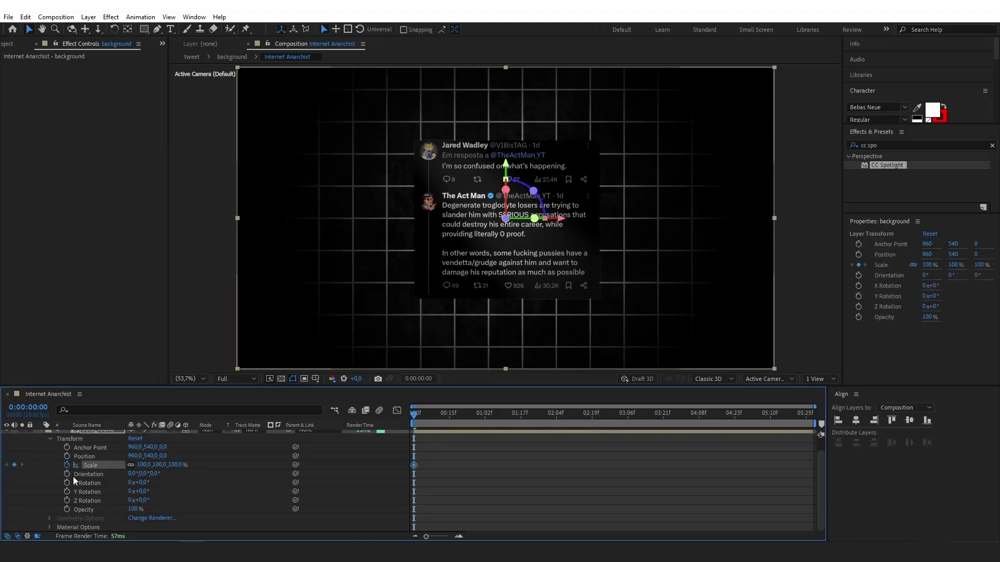
left_click(68, 483)
left_click(66, 491)
left_click(66, 500)
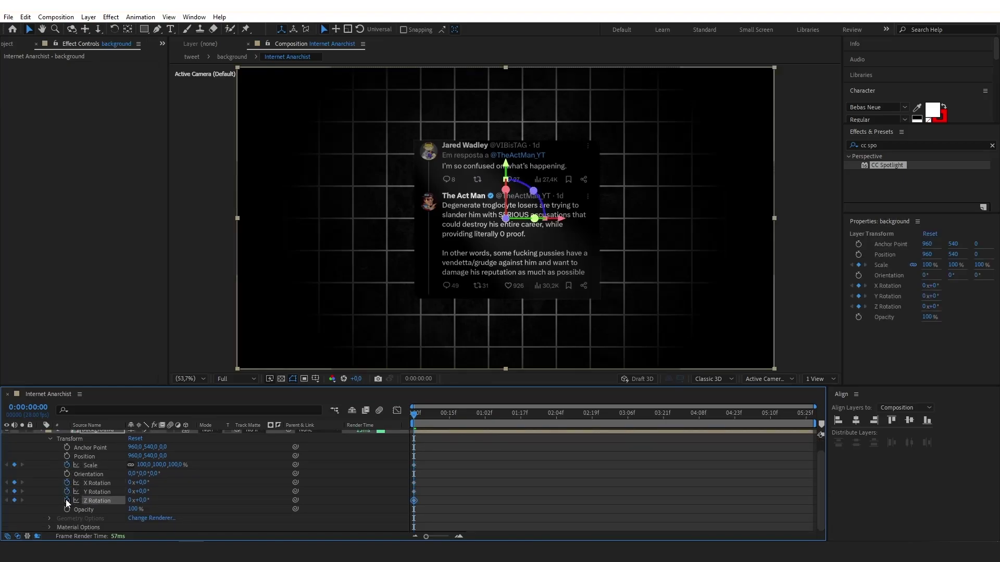
Step: Add keyframes for the background layer's Scale and X, Y and Z Rotation at 0:00:02:00
left_click_drag(488, 412, 546, 426)
left_click(14, 500)
left_click(14, 491)
left_click(14, 482)
left_click(14, 464)
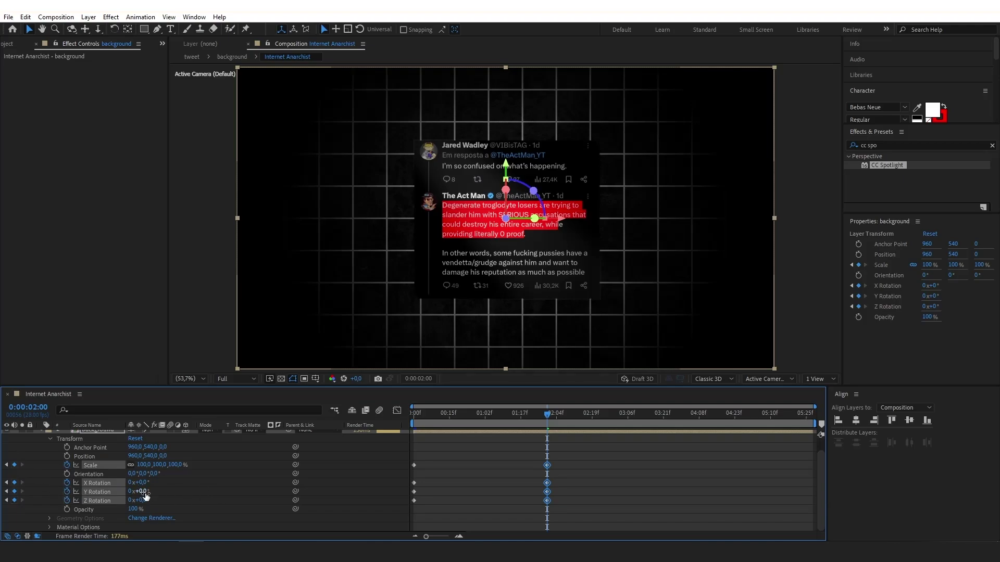
Step: At 0:00:02:00, set the background layer's X Rotation to 6°, Y Rotation to -17°, Z Rotation to -2° and Scale to 133%
mouse_move(146, 497)
left_mouse_down()
mouse_move(139, 503)
mouse_move(146, 483)
left_mouse_up()
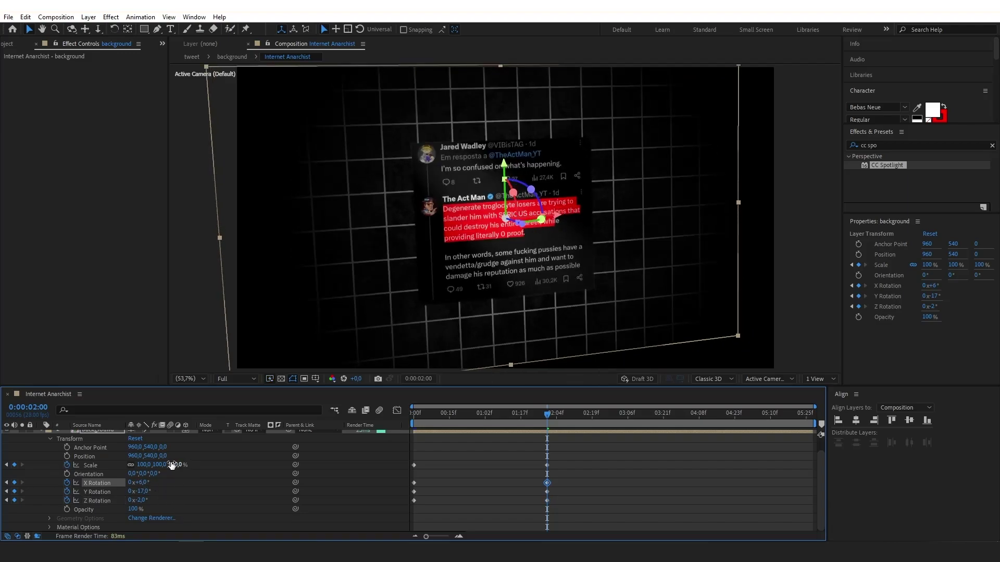
scroll(171, 465, "up", 1)
left_click_drag(164, 478, 167, 478)
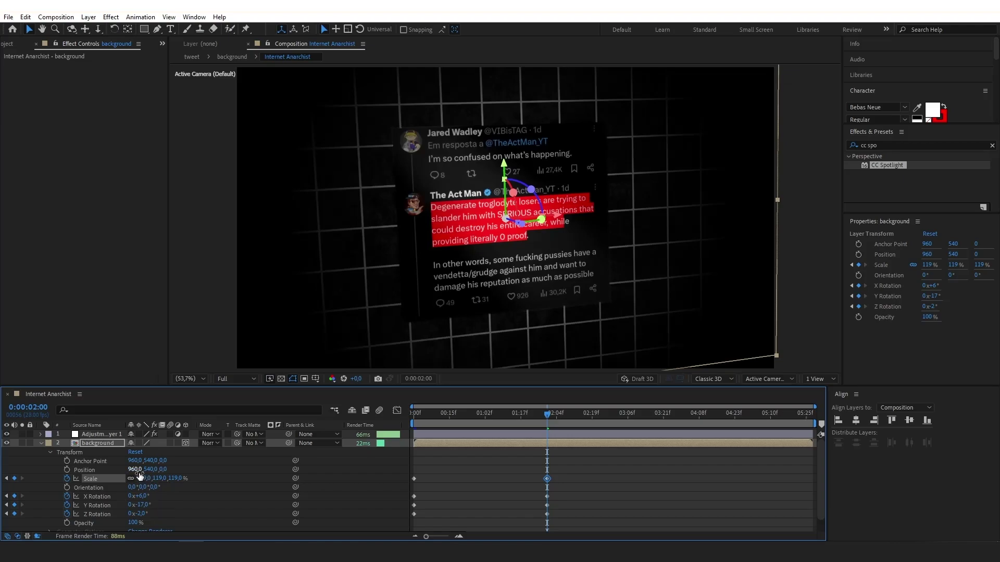
left_click_drag(159, 478, 164, 478)
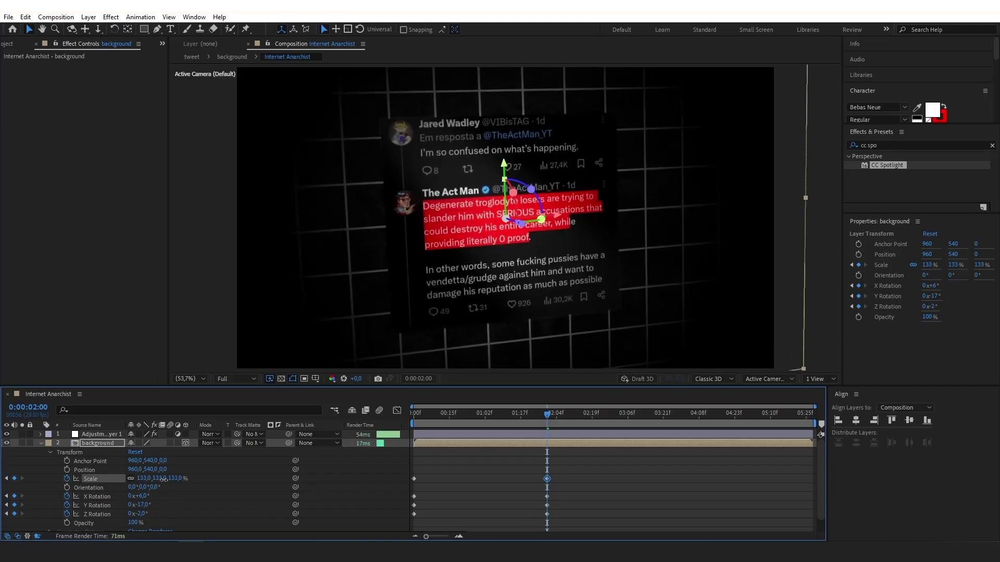
Step: Apply Easy Ease to all of the background layer's Scale and Rotation keyframes, and move the current time to 0:00:03:06
left_click_drag(621, 458, 387, 525)
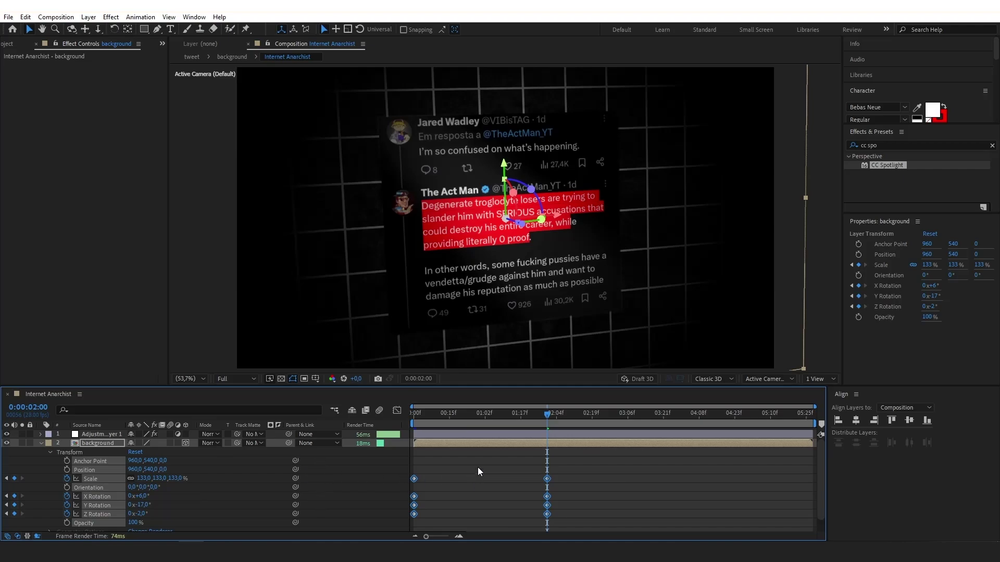
key("F9")
left_click(484, 452)
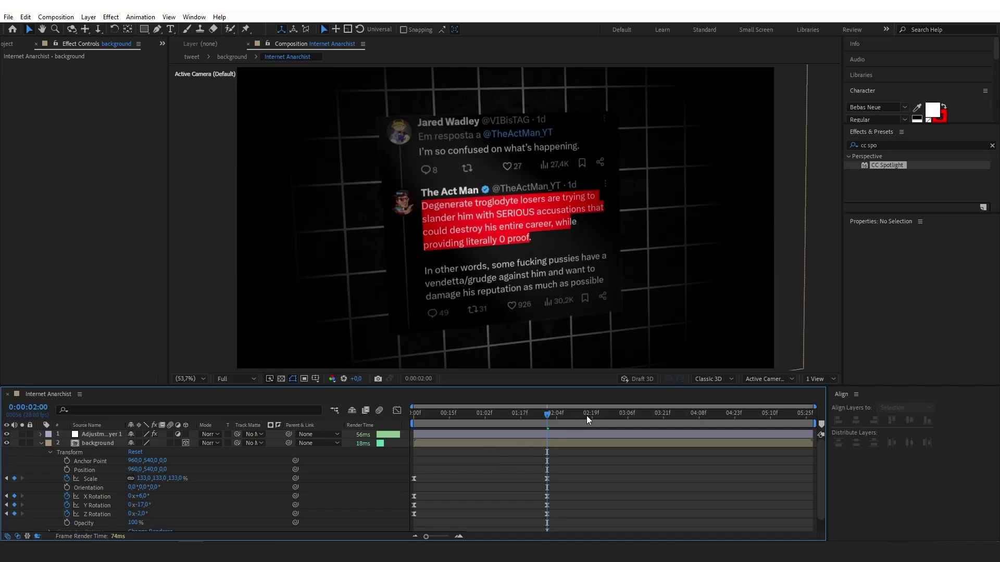
left_click(629, 414)
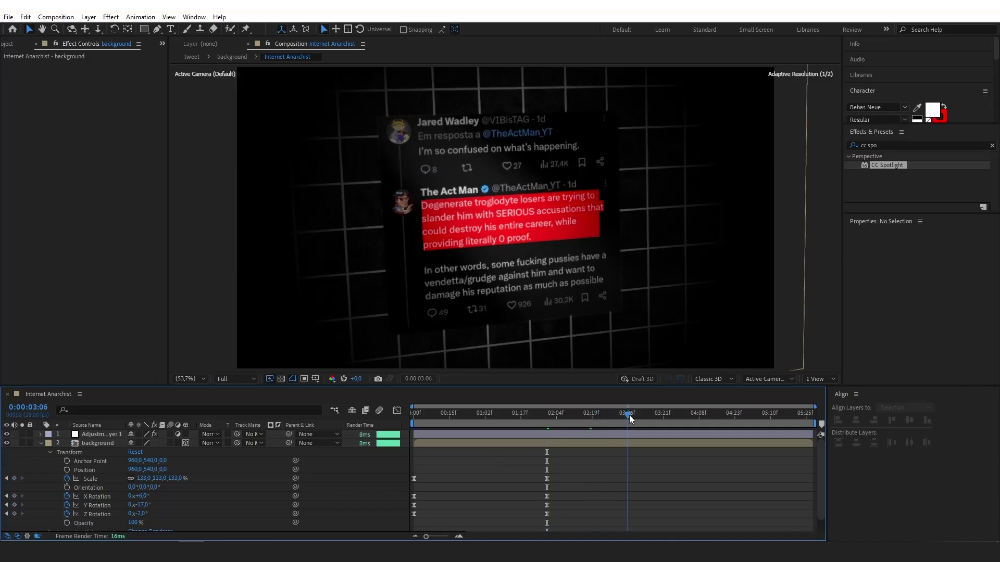
Step: Add keyframes for the background layer's Scale and X, Y and Z Rotation at 0:00:03:07, keeping their current values
left_click(14, 514)
left_click(14, 505)
left_click(14, 496)
left_click(14, 479)
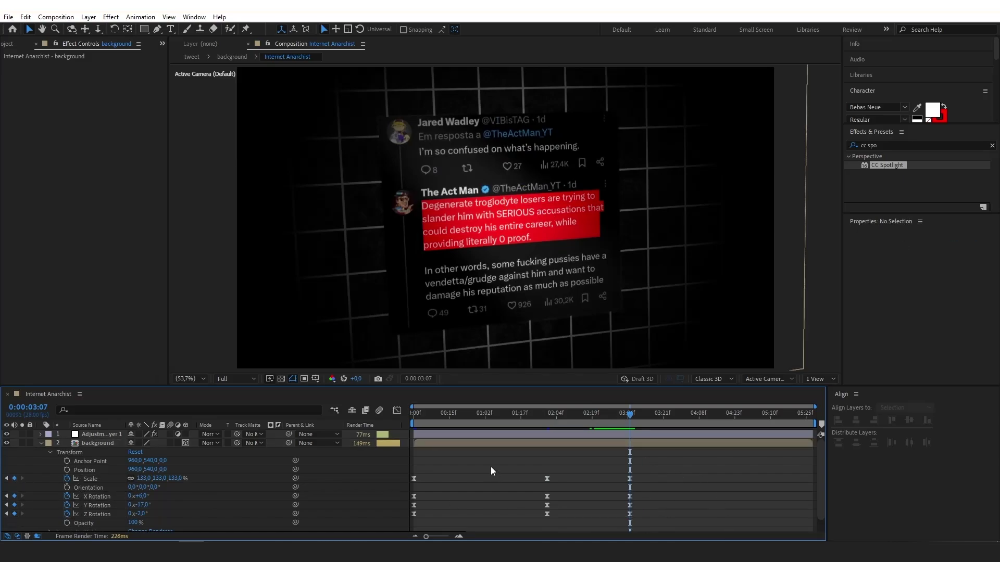
Step: At 0:00:05:27, keyframe the background layer with X Rotation -13°, Y Rotation 16°, Z Rotation 0° and Scale 151%
left_click_drag(632, 419, 811, 415)
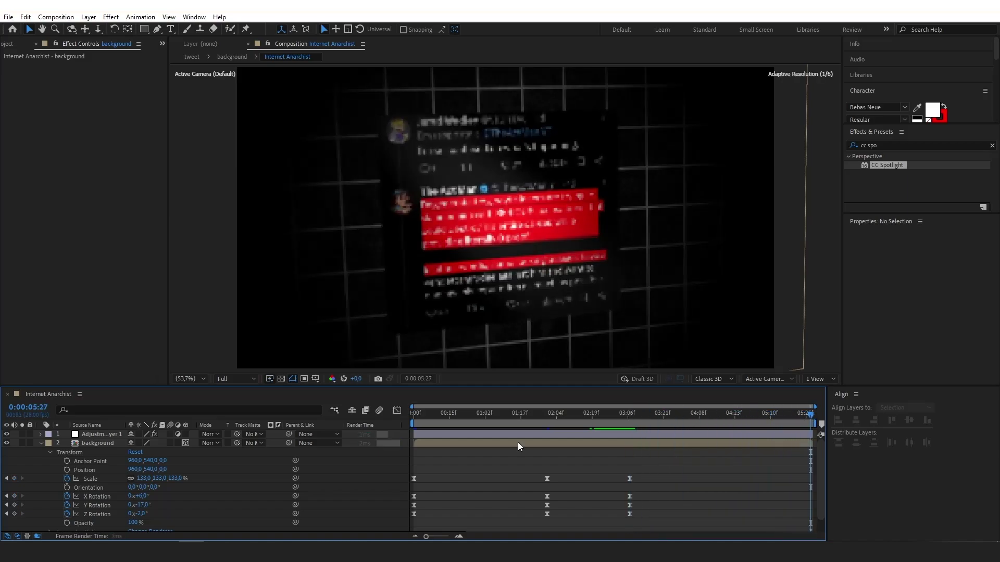
left_click(14, 514)
left_click(14, 505)
left_click(14, 496)
left_click(14, 479)
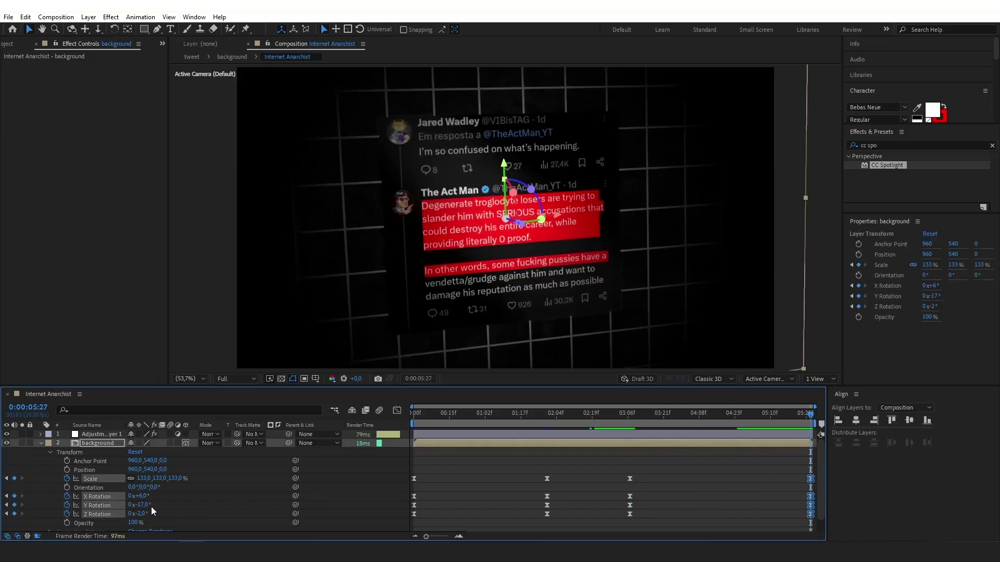
left_click_drag(147, 509, 174, 478)
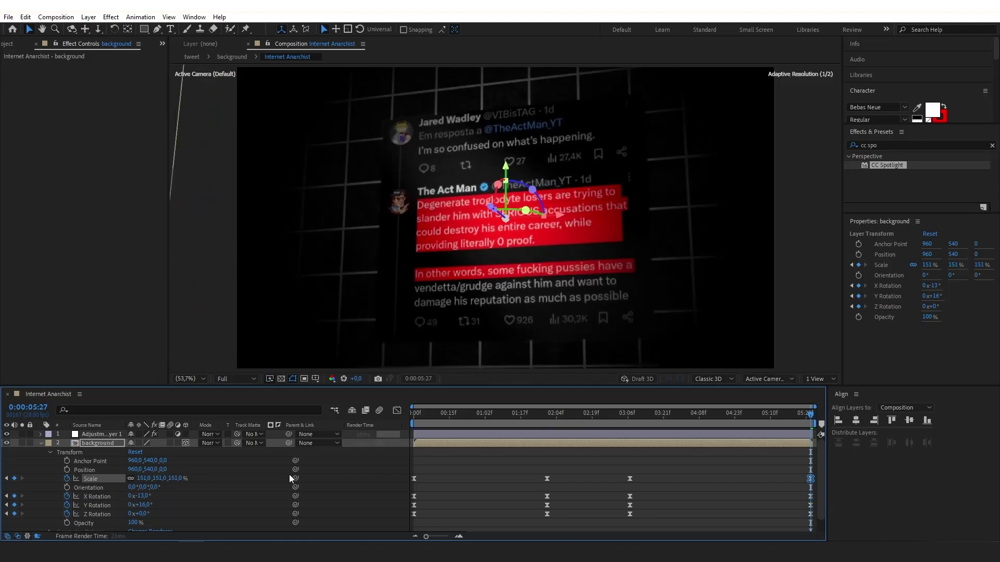
Step: Preview the whole Internet Anarchist animation from the first frame
left_click(688, 395)
key("space")
key("space")
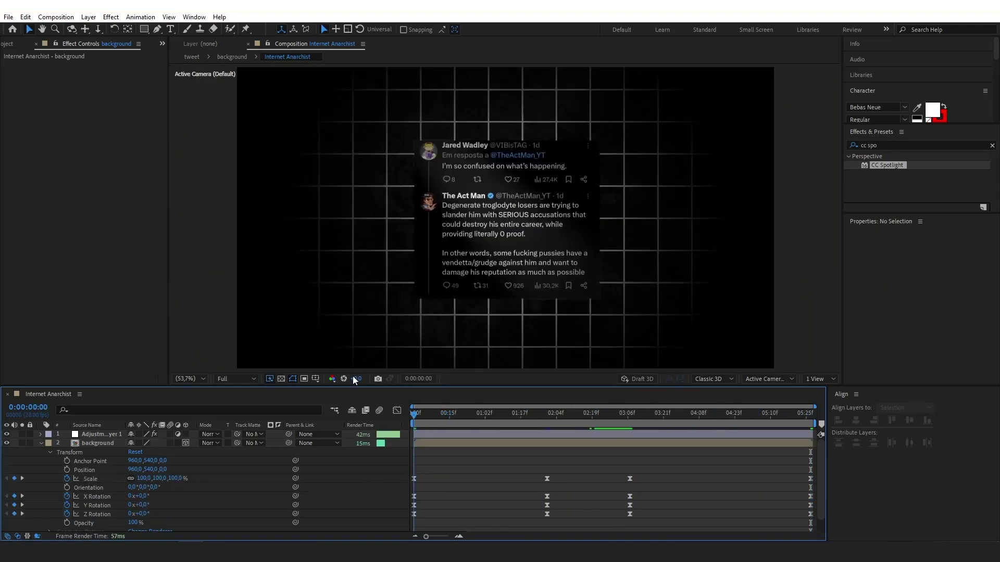
key("space")
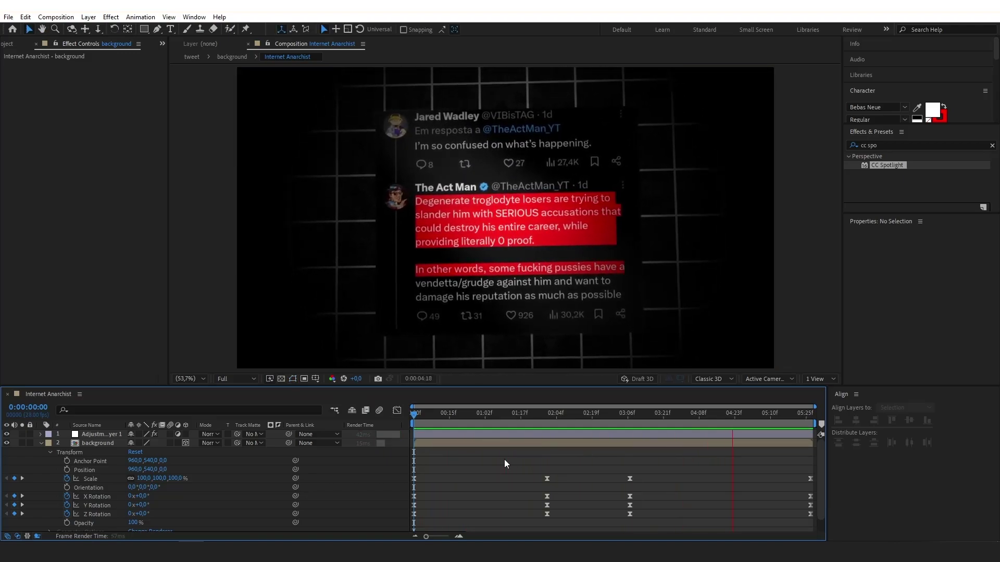
key("space")
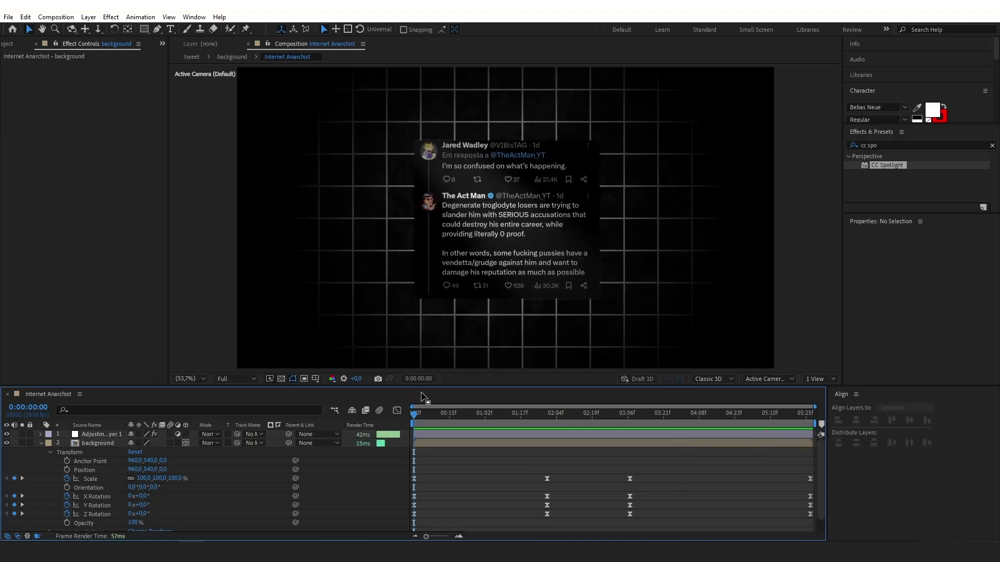
left_click(56, 18)
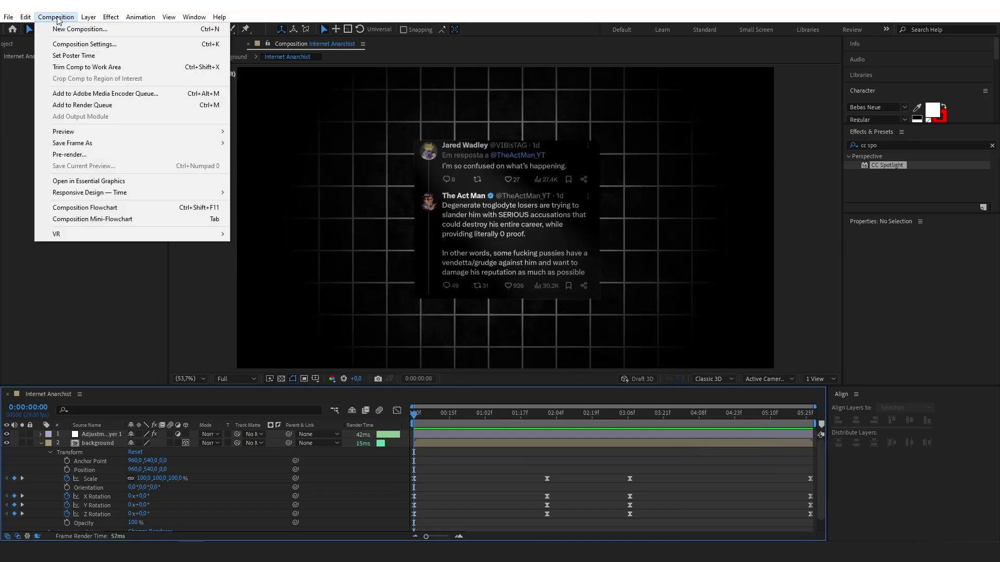
left_click(79, 48)
left_click_drag(401, 246, 373, 247)
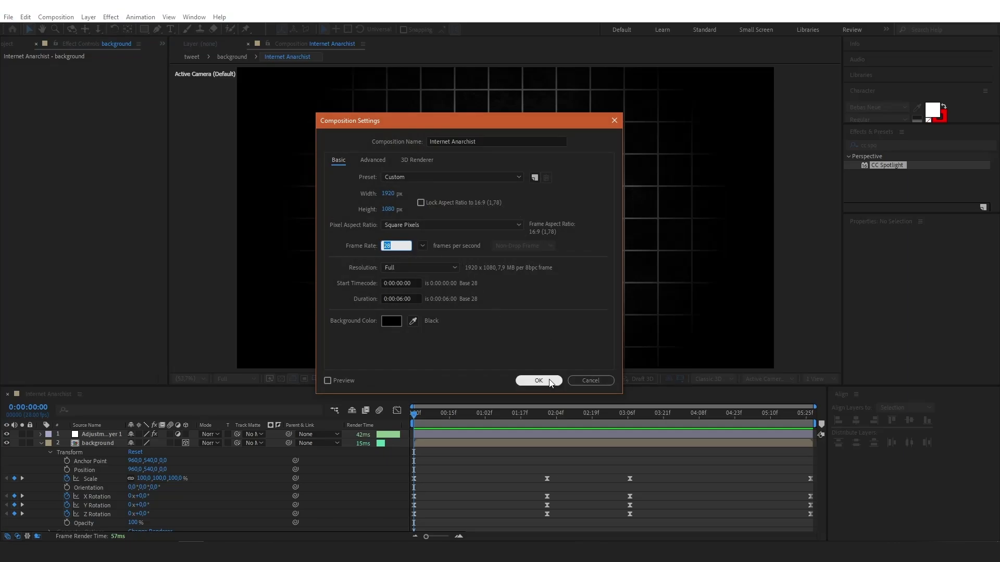
type("14")
left_click(578, 381)
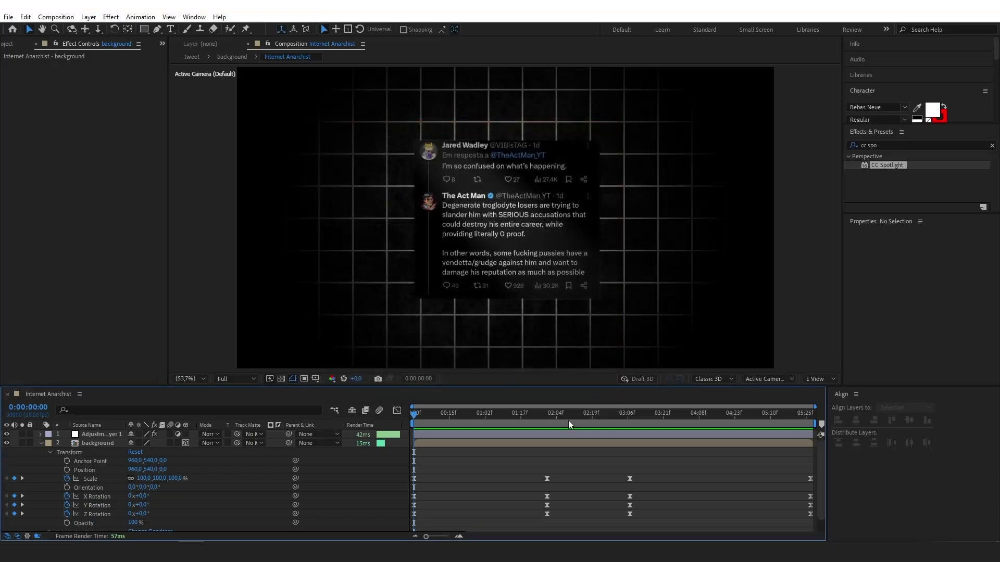
Step: Create a new adjustment layer above the existing layers in the Internet Anarchist composition
right_click(502, 348)
mouse_move(539, 358)
left_click(669, 438)
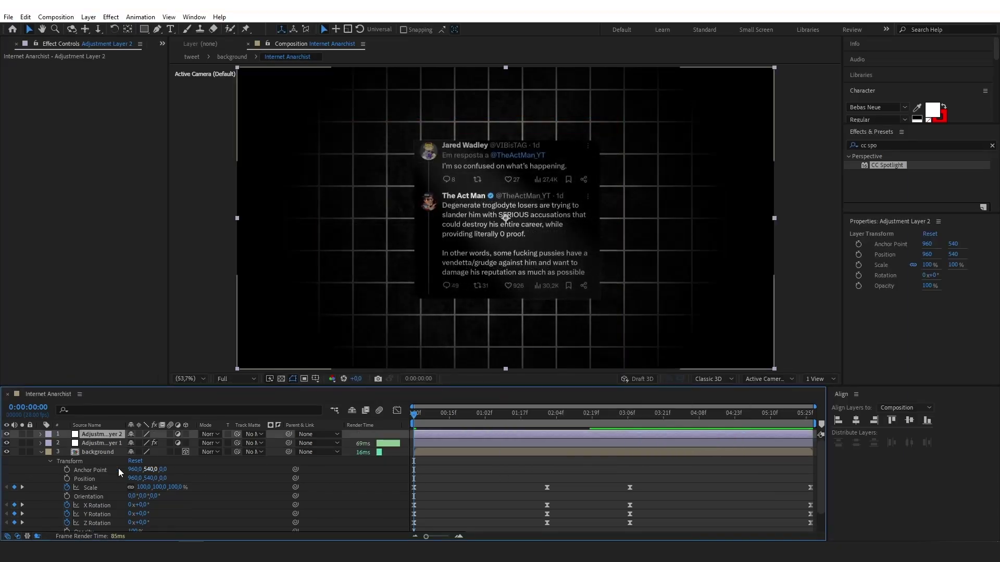
Step: Apply the Posterize Time effect to the new adjustment layer and set the effect's frame rate
left_click_drag(904, 145, 848, 146)
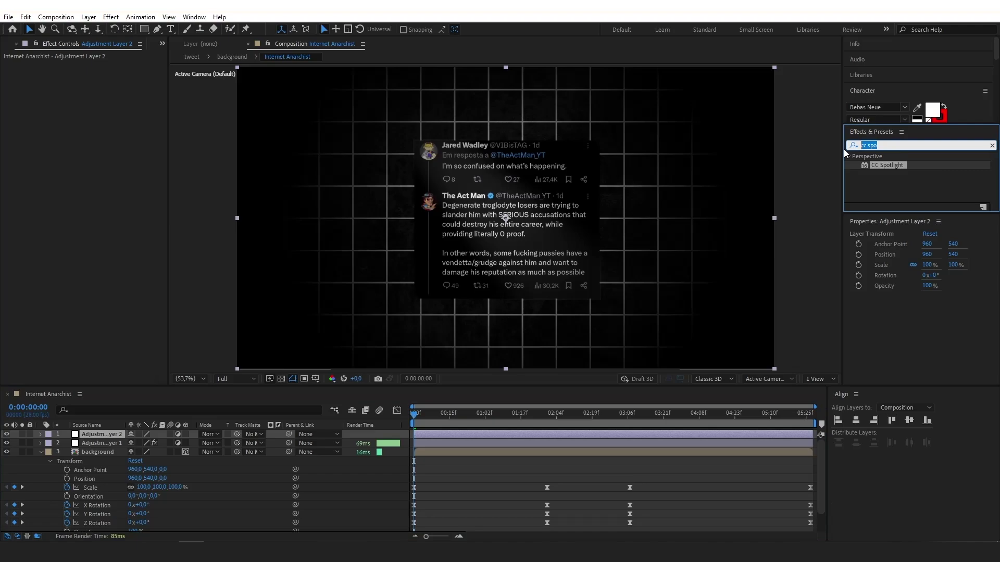
type("poster")
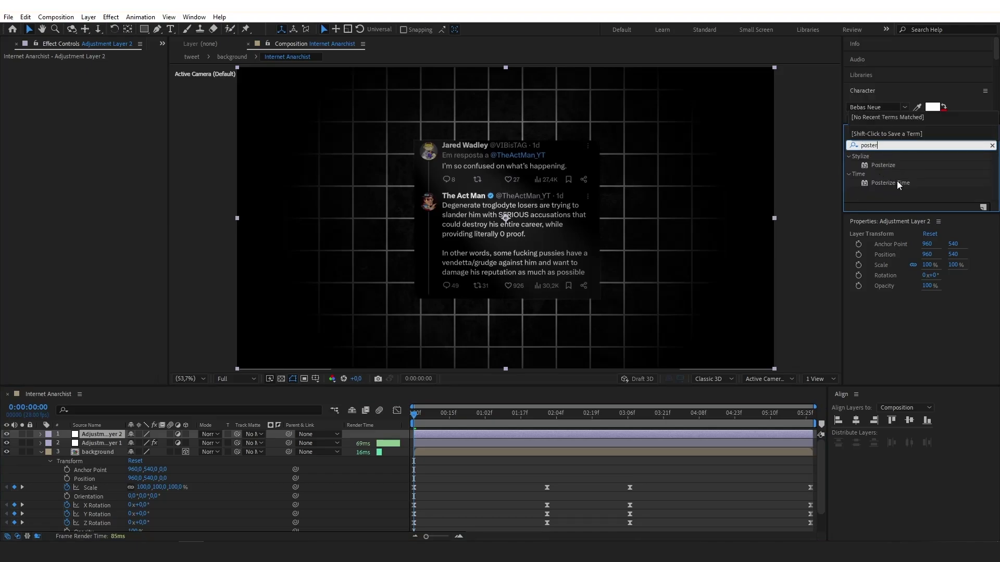
left_click_drag(896, 180, 100, 435)
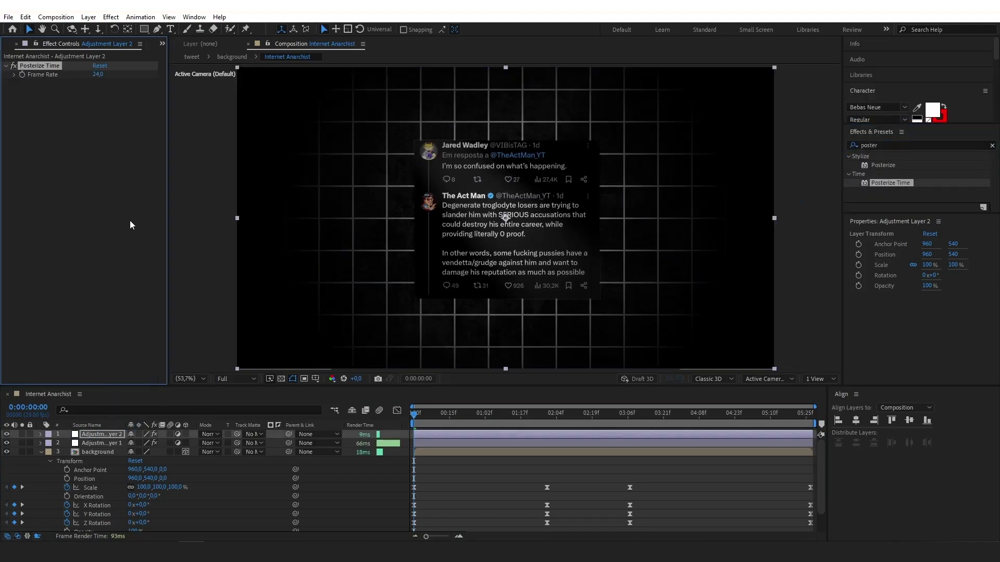
left_click(99, 74)
key("Return")
Step: In the speed graph, extend the incoming easing of the background's Scale and Rotation keyframes at 0:00:02:00 so the speed peaks early
key("k")
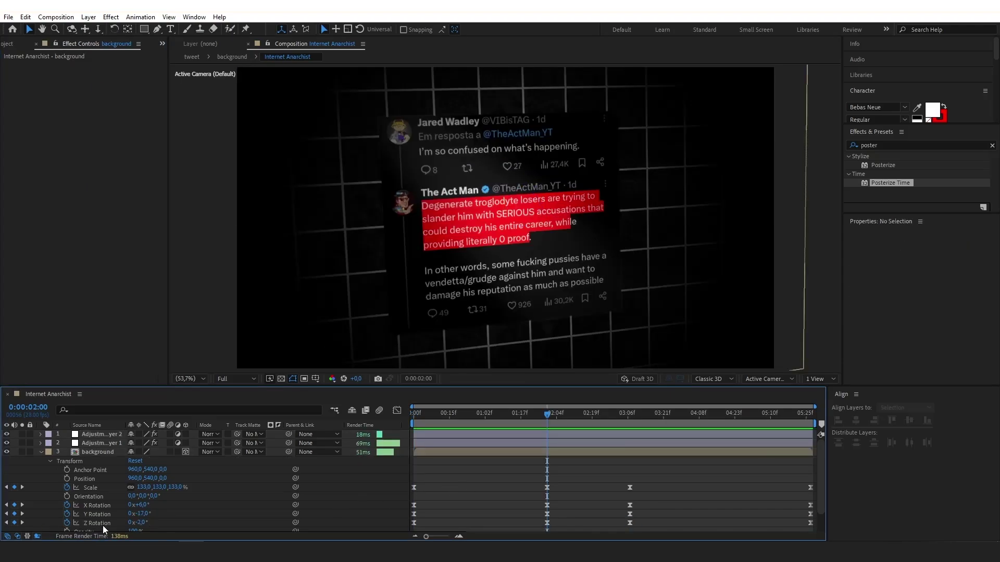
left_click_drag(100, 523, 95, 486)
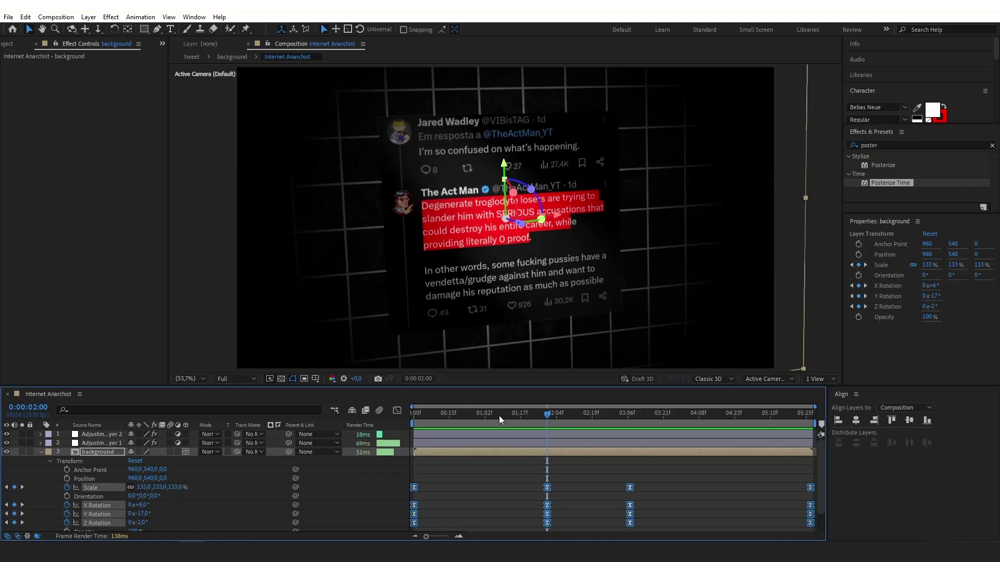
left_click(396, 411)
scroll(554, 462, "up", 2)
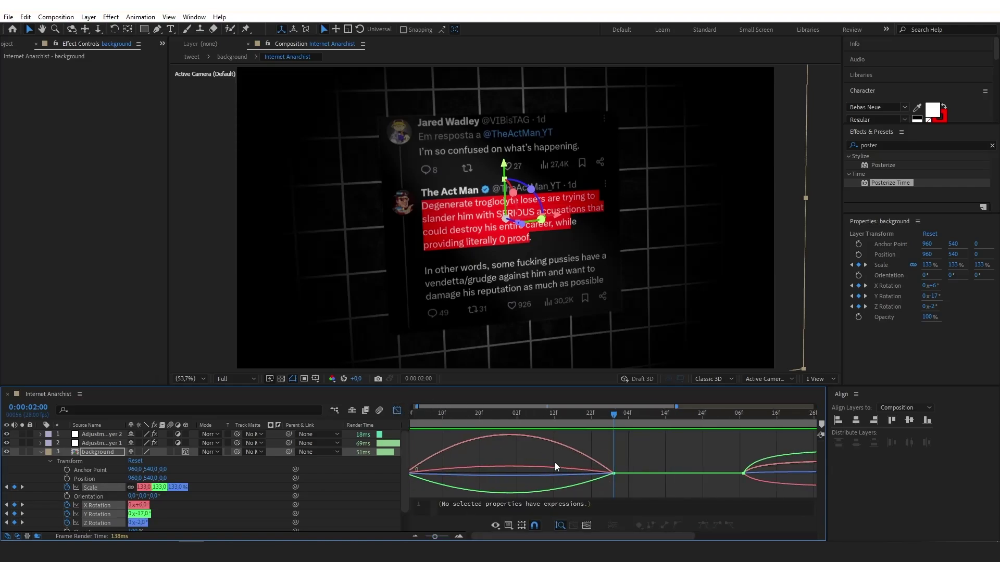
left_click(573, 472)
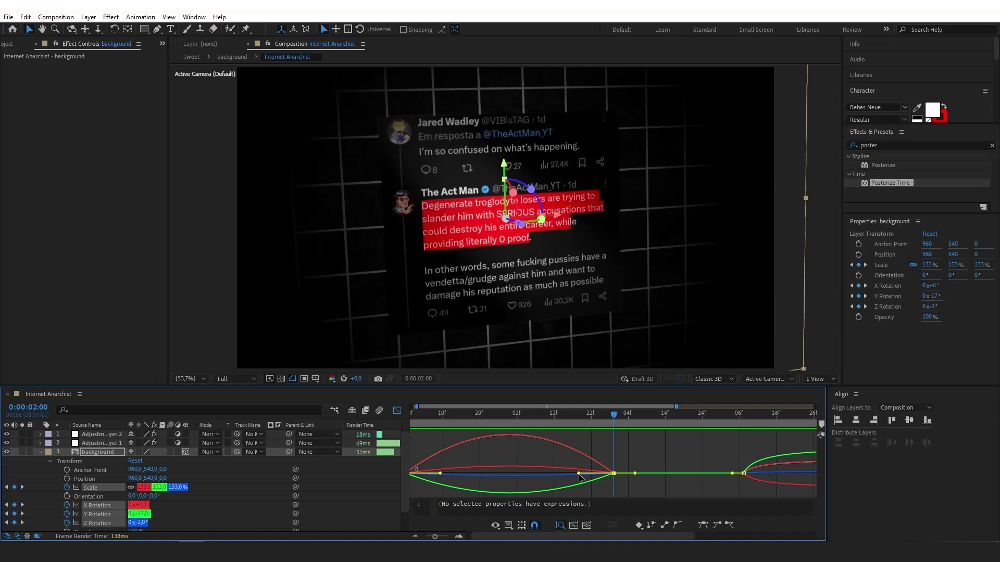
left_click_drag(579, 474, 398, 476)
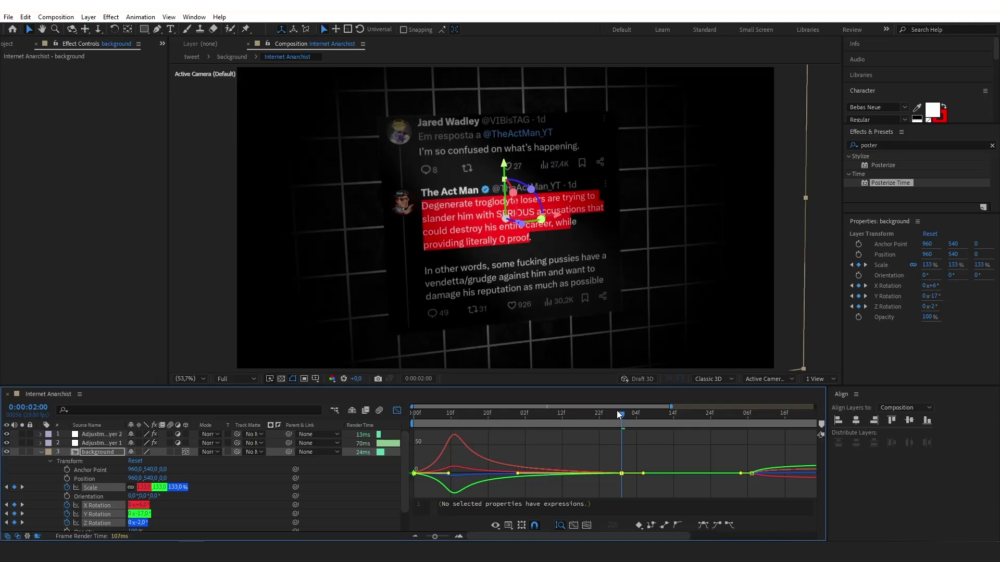
Step: Preview the reshaped opening move from 0:00:00:00 with the full timeline in view
left_click_drag(620, 412, 415, 412)
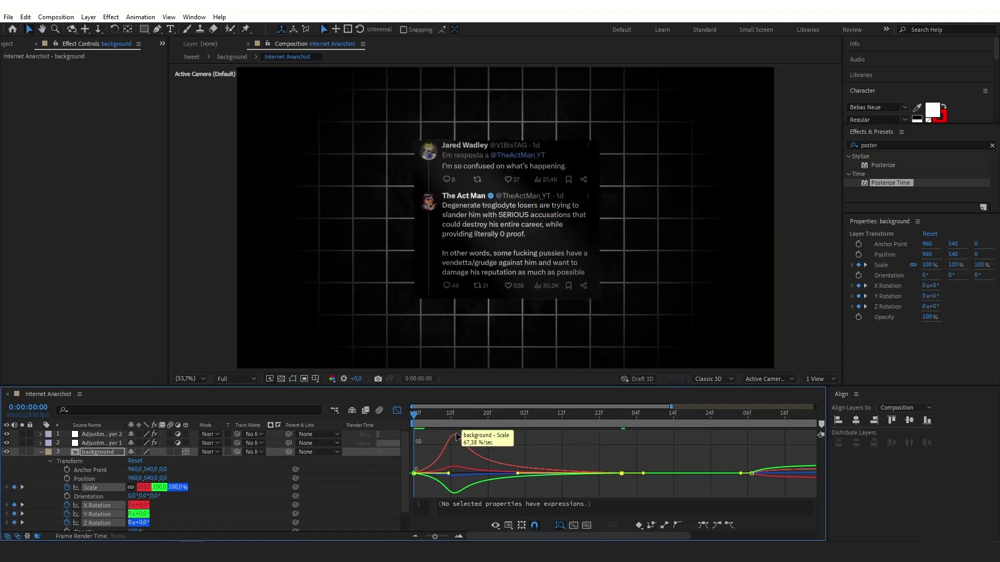
key("space")
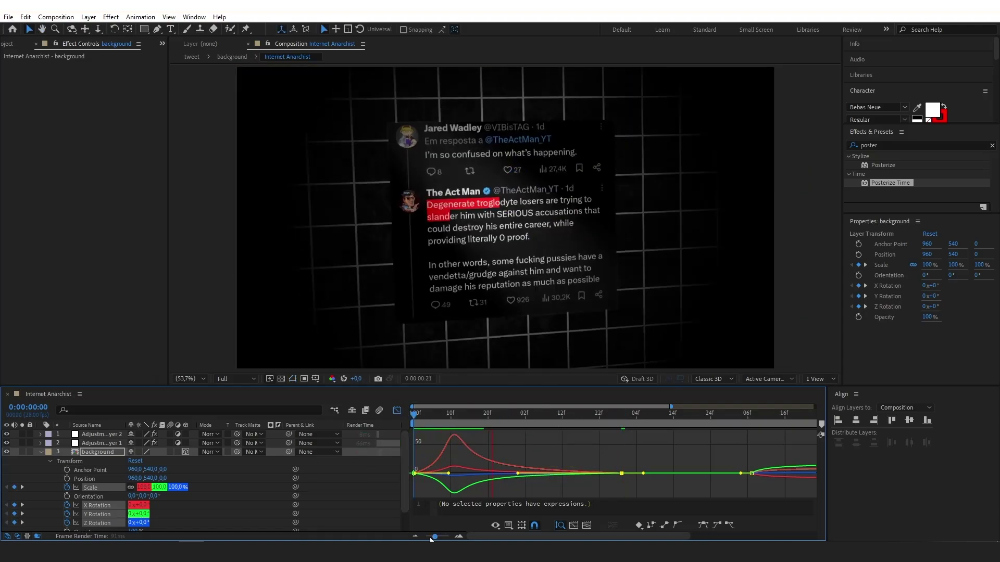
left_click_drag(439, 539, 427, 538)
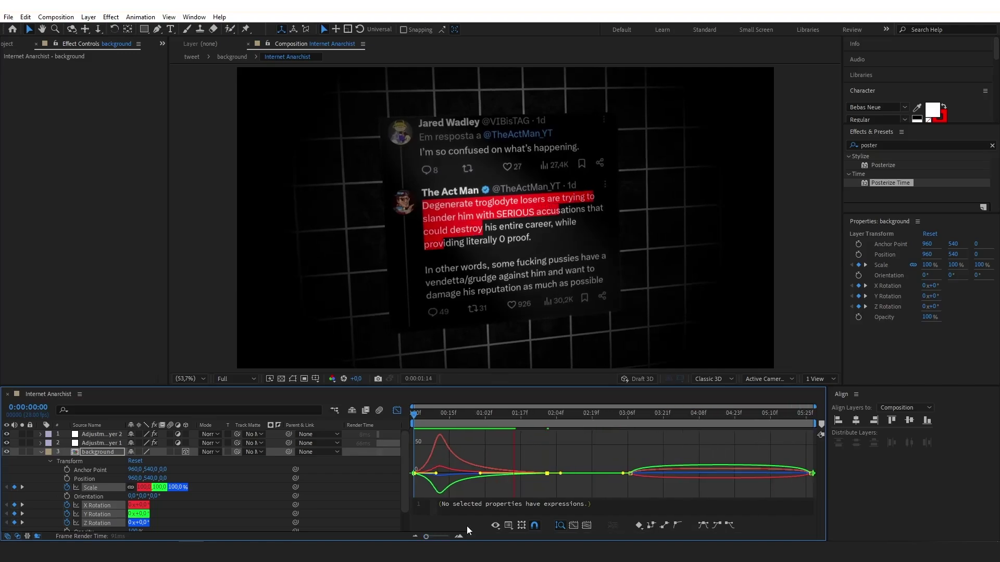
Step: Extend the outgoing easing of the background's Scale and Rotation keyframes at 0:00:03:07 so the second move starts slowly and peaks late
mouse_move(625, 412)
left_mouse_down()
mouse_move(801, 413)
mouse_move(630, 410)
left_mouse_up()
left_click_drag(696, 446, 657, 490)
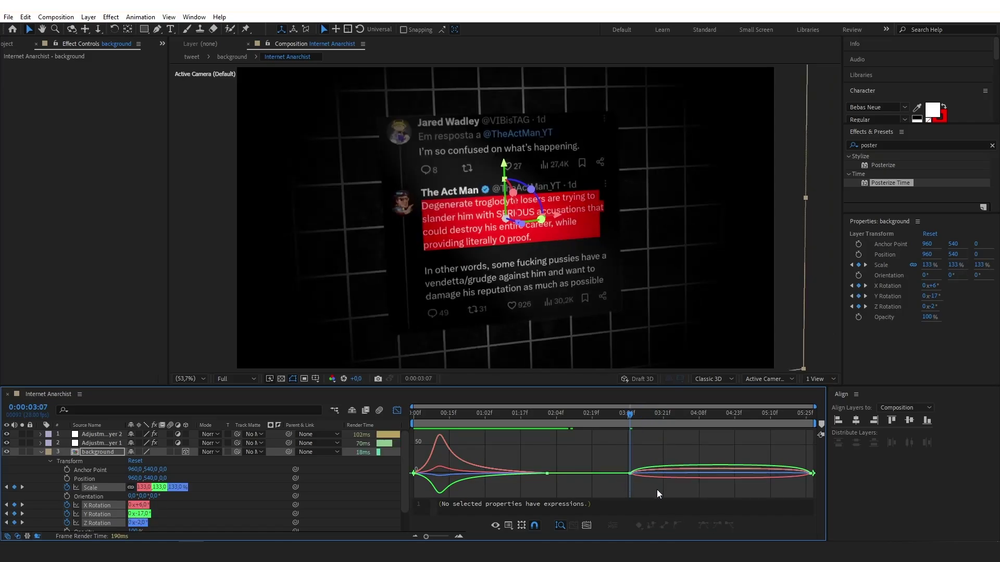
scroll(641, 470, "up", 5)
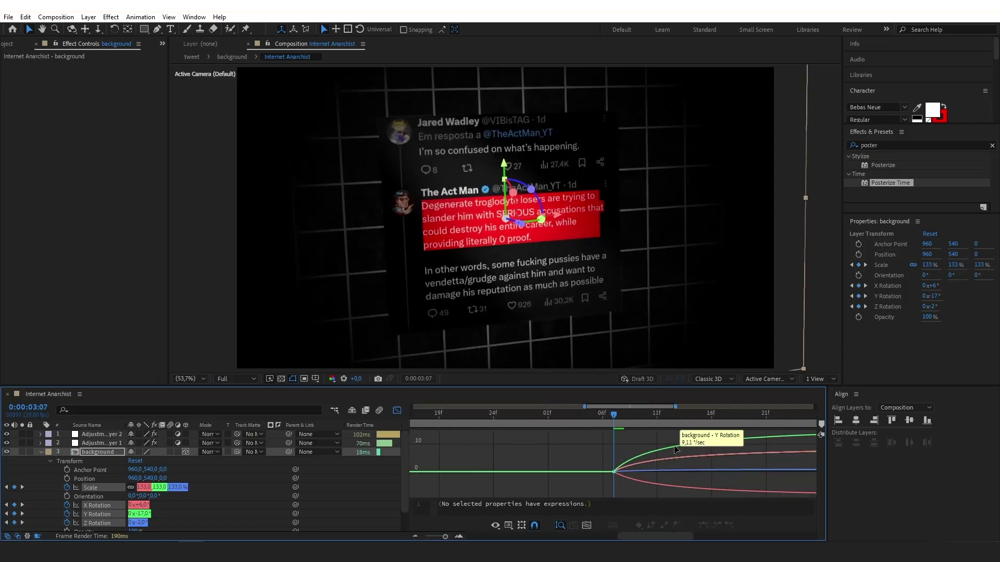
left_click(692, 471)
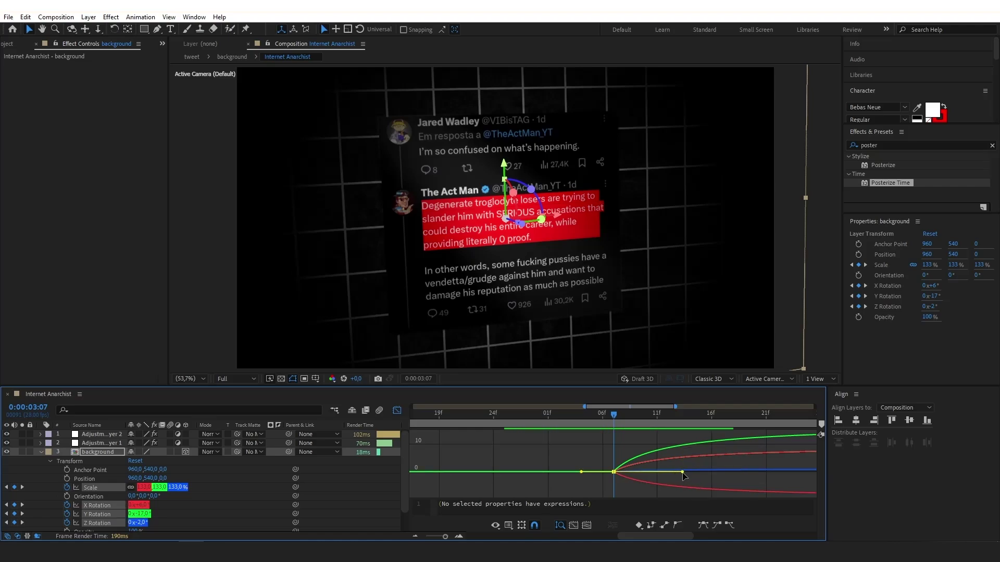
key("minus")
key("minus")
left_click_drag(643, 472, 789, 473)
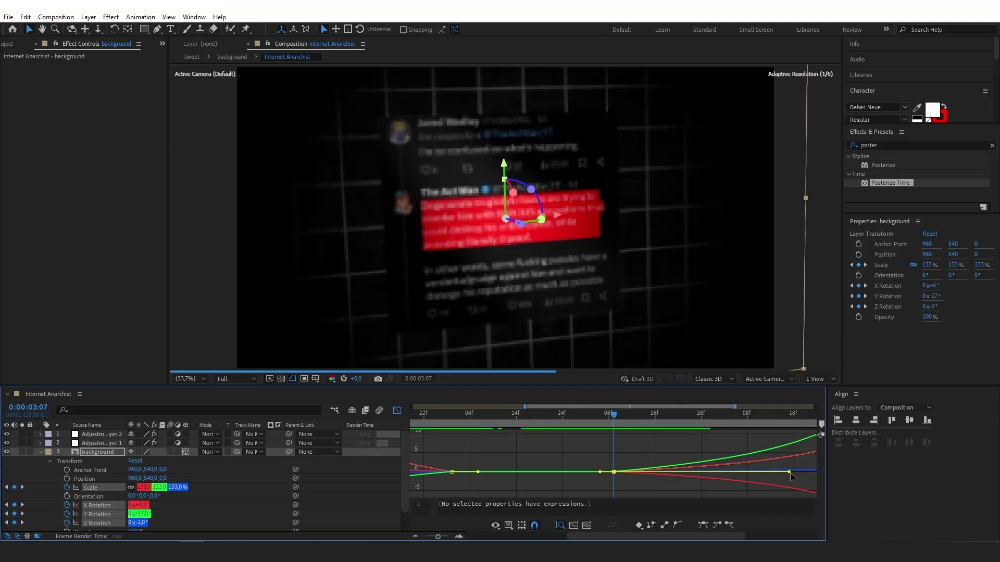
Step: Preview the second camera move from 0:00:03:07 and return from the speed graph to the layer view
key("space")
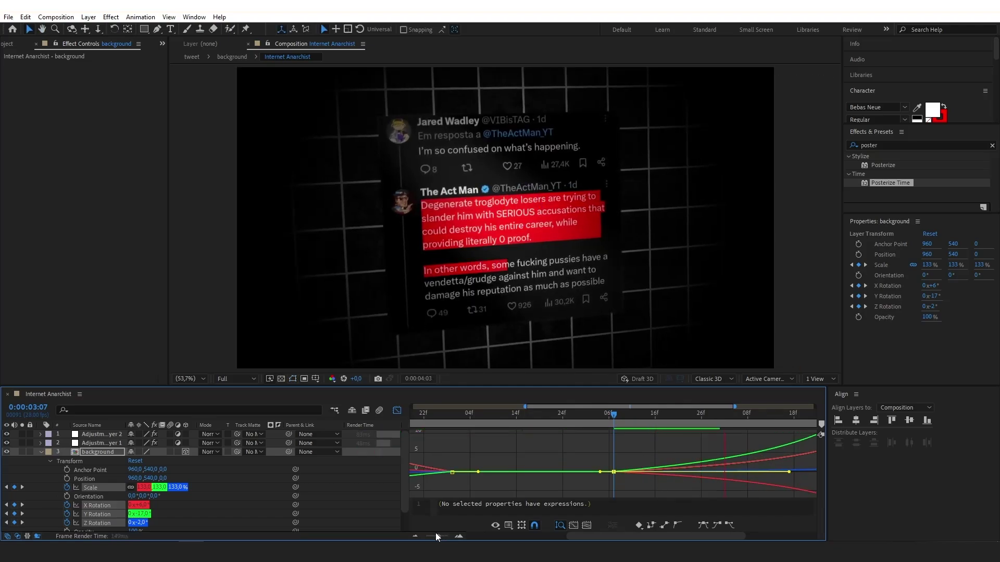
left_click_drag(437, 536, 406, 539)
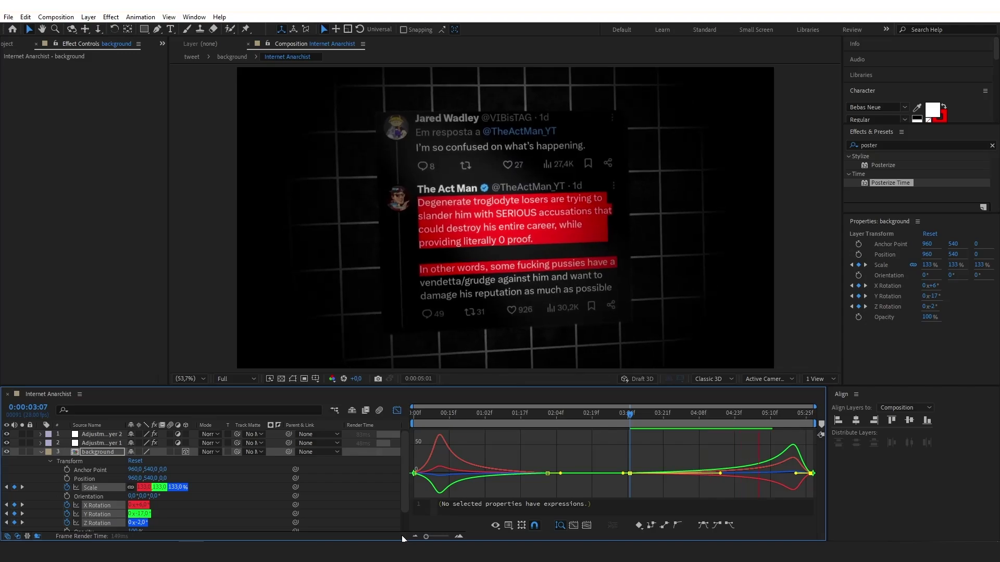
key("space")
key("shift+F3")
Step: Set the CC Vignette Amount on Adjustment Layer 1 to 109
left_click(92, 443)
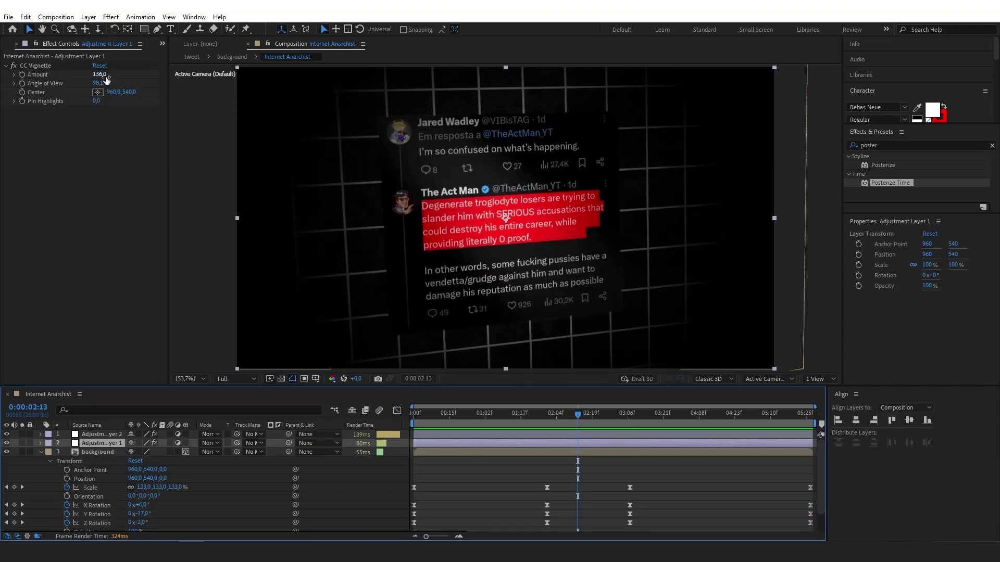
left_click_drag(99, 74, 92, 78)
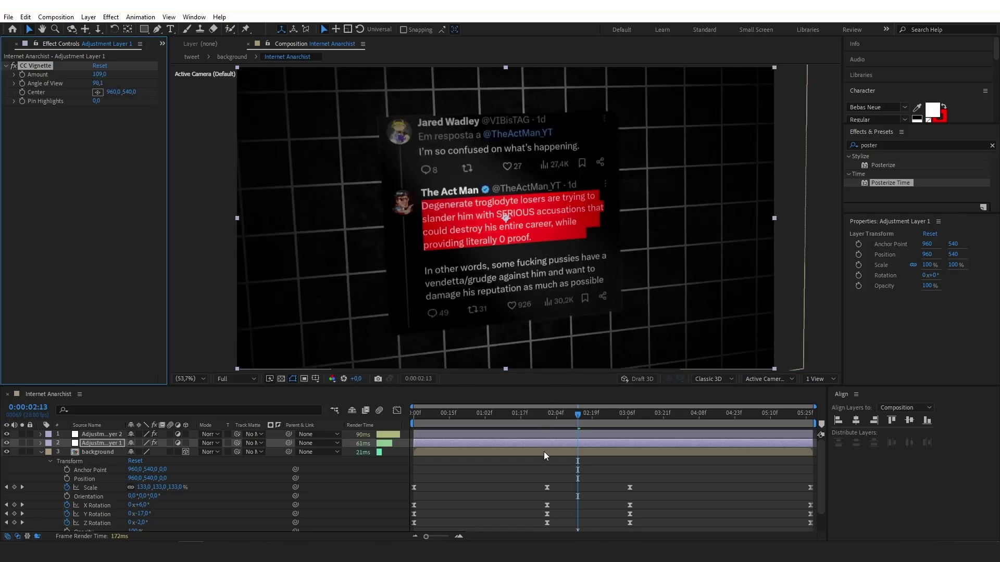
left_click(533, 477)
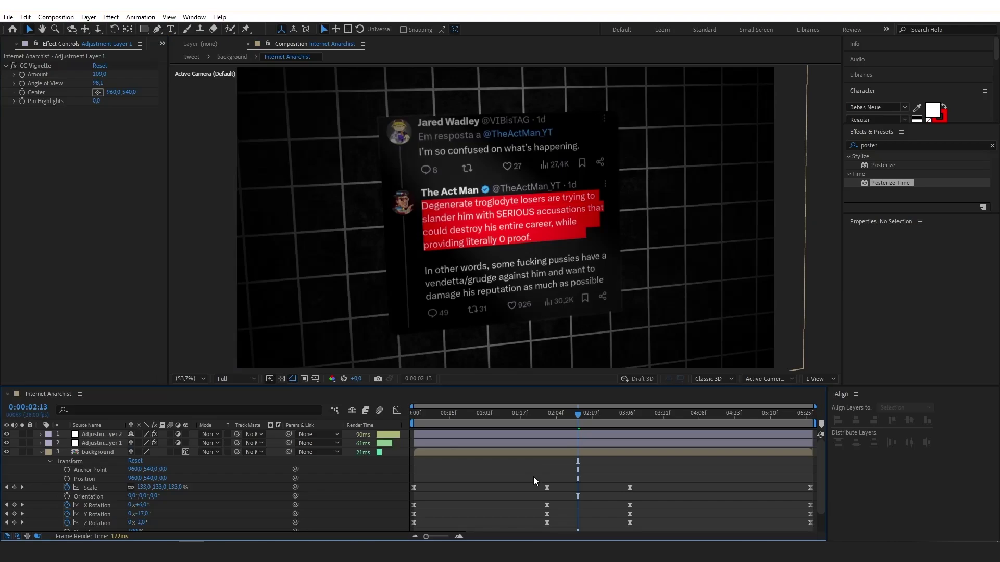